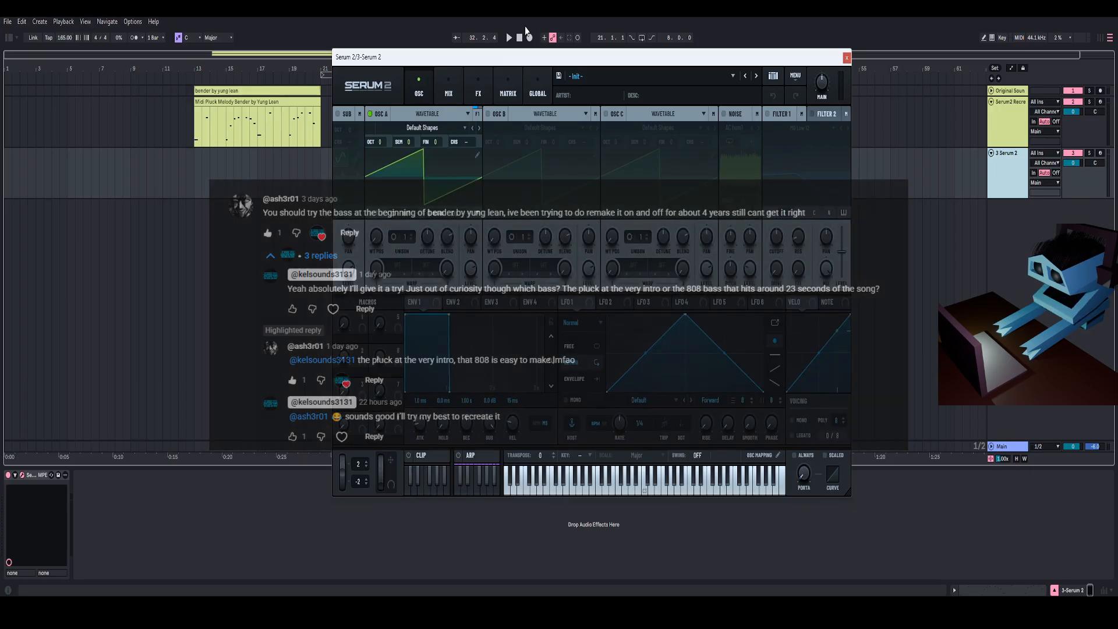
left_click_drag(542, 61, 549, 59)
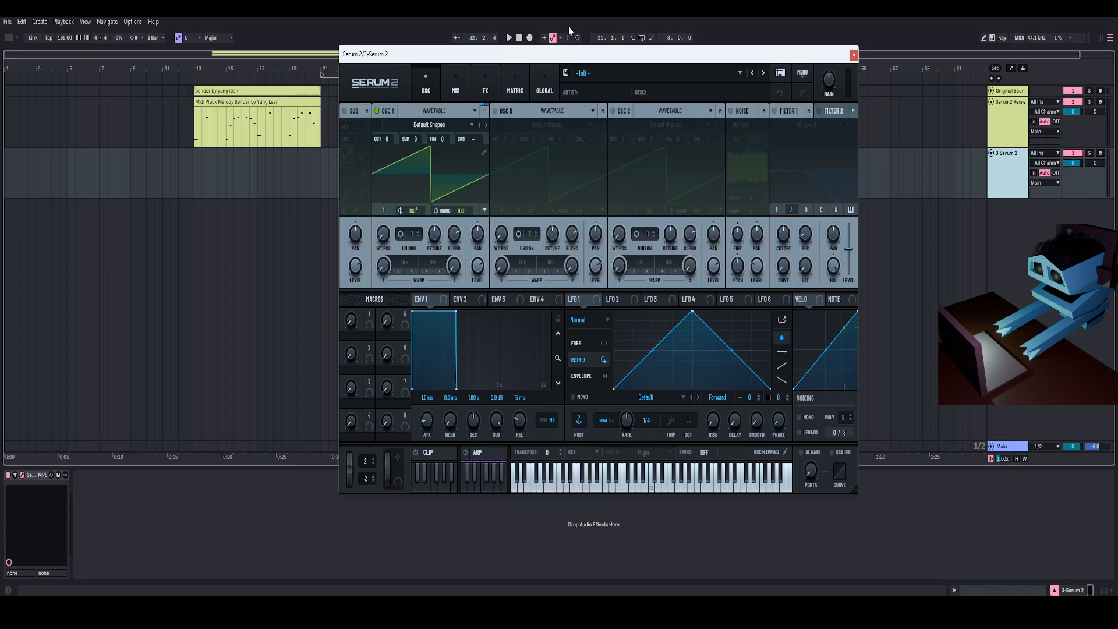
left_click_drag(588, 59, 613, 32)
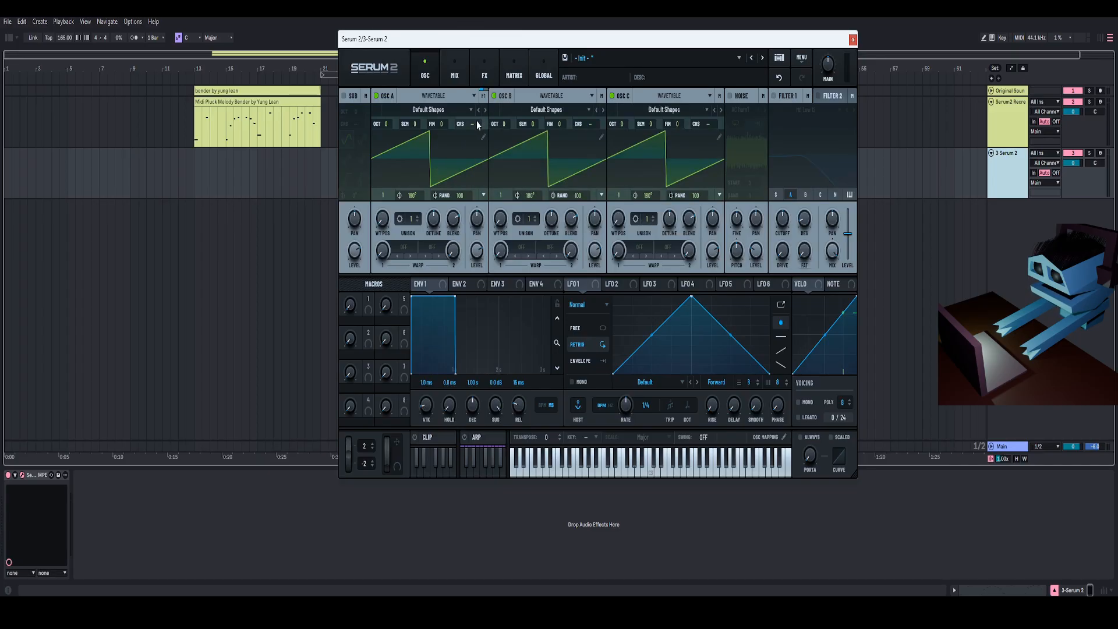
- Set the phase randomization of oscillators A, B and C to 0
left_click_drag(458, 195, 468, 307)
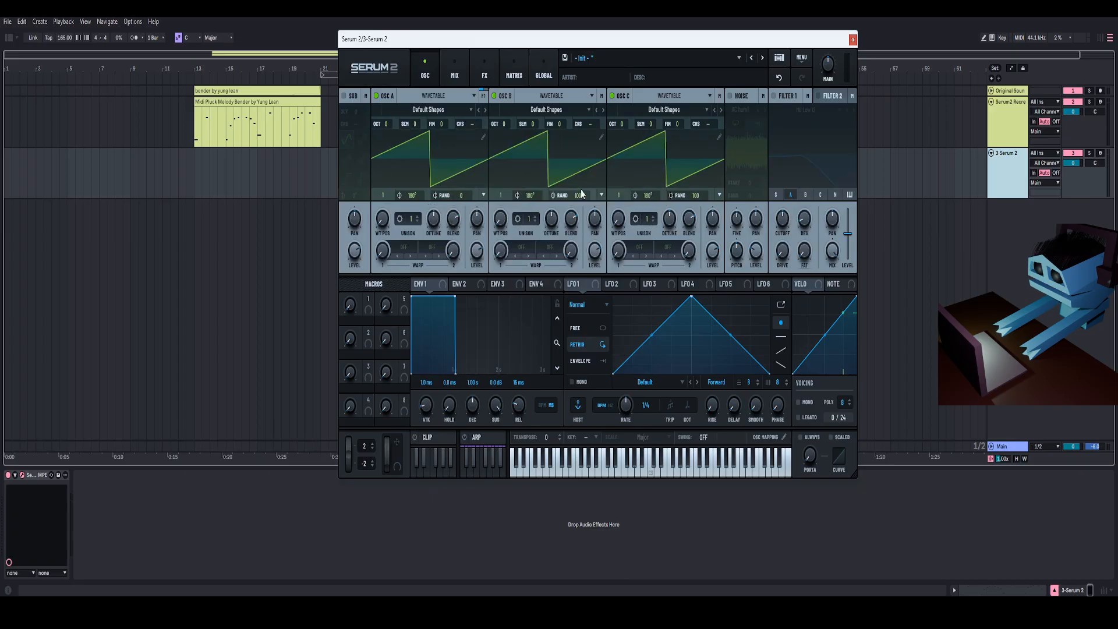
left_click_drag(581, 194, 582, 251)
left_click_drag(696, 195, 697, 251)
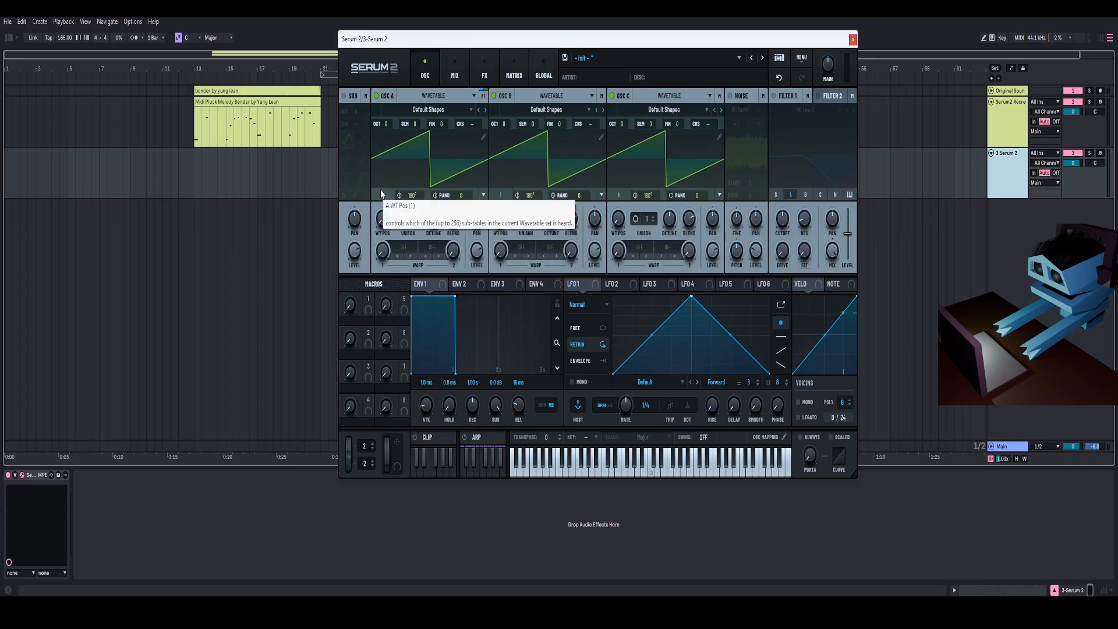
- Set wavetable positions to 2 for oscillators A and B and 4 for oscillator C, and raise oscillator B one octave
left_click_drag(385, 195, 391, 210)
left_click_drag(512, 39, 516, 36)
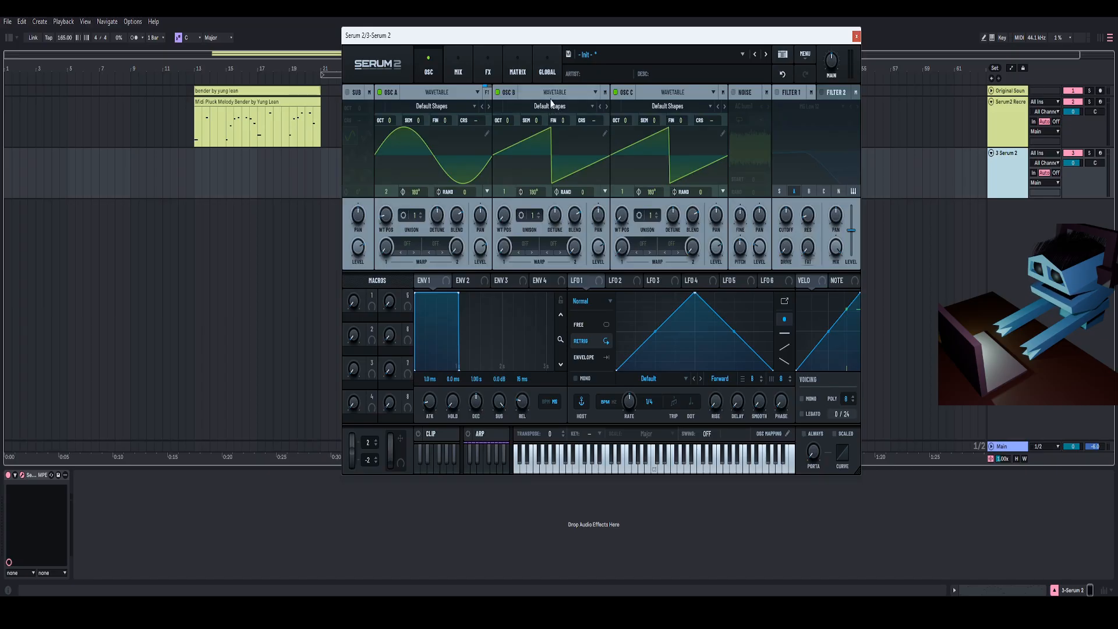
mouse_move(505, 221)
left_mouse_down()
mouse_move(515, 187)
mouse_move(503, 230)
left_mouse_up()
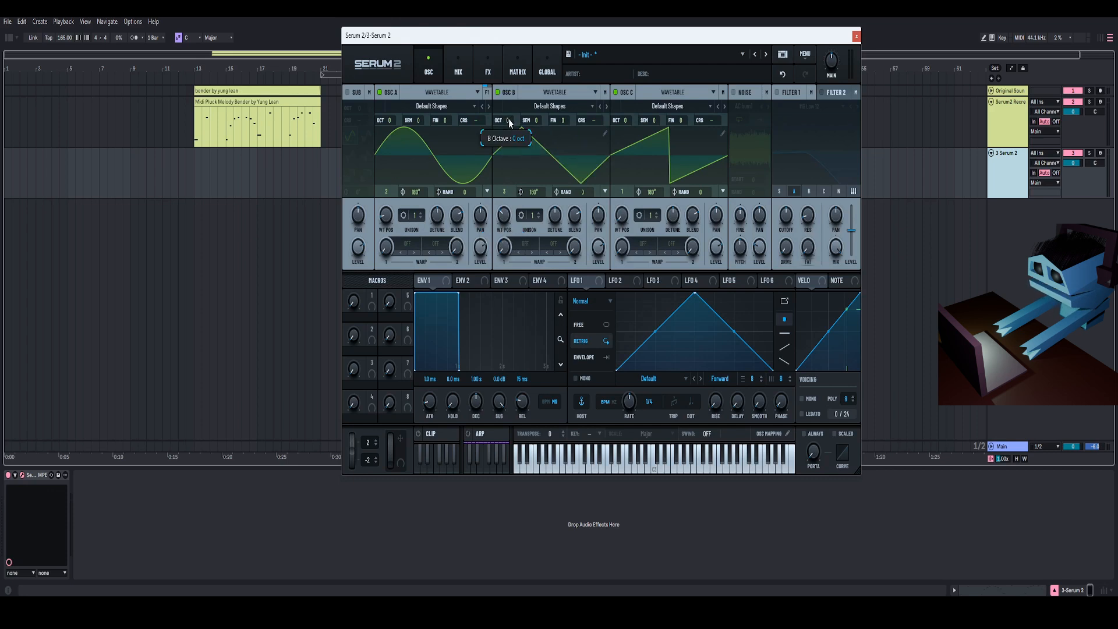
left_click_drag(511, 118, 511, 112)
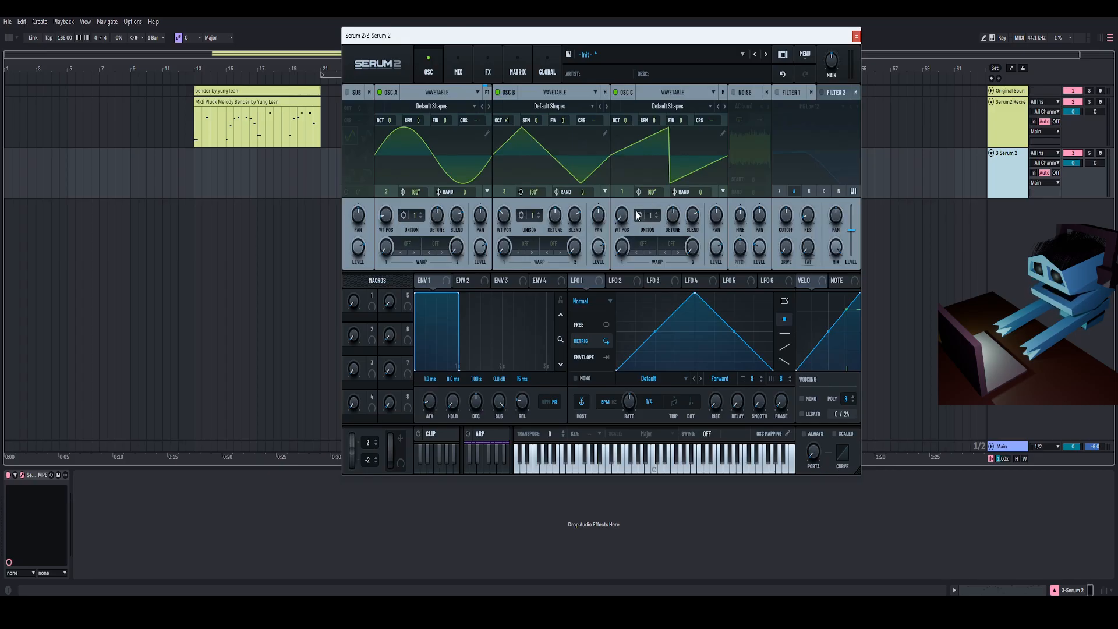
left_click_drag(623, 219, 632, 179)
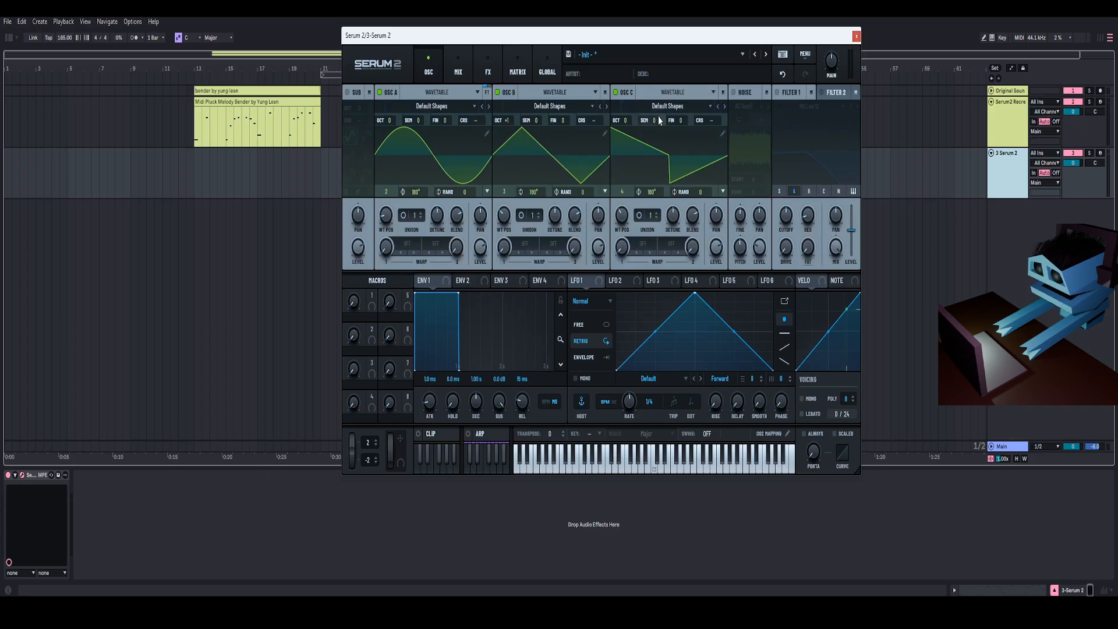
left_click_drag(663, 43, 631, 39)
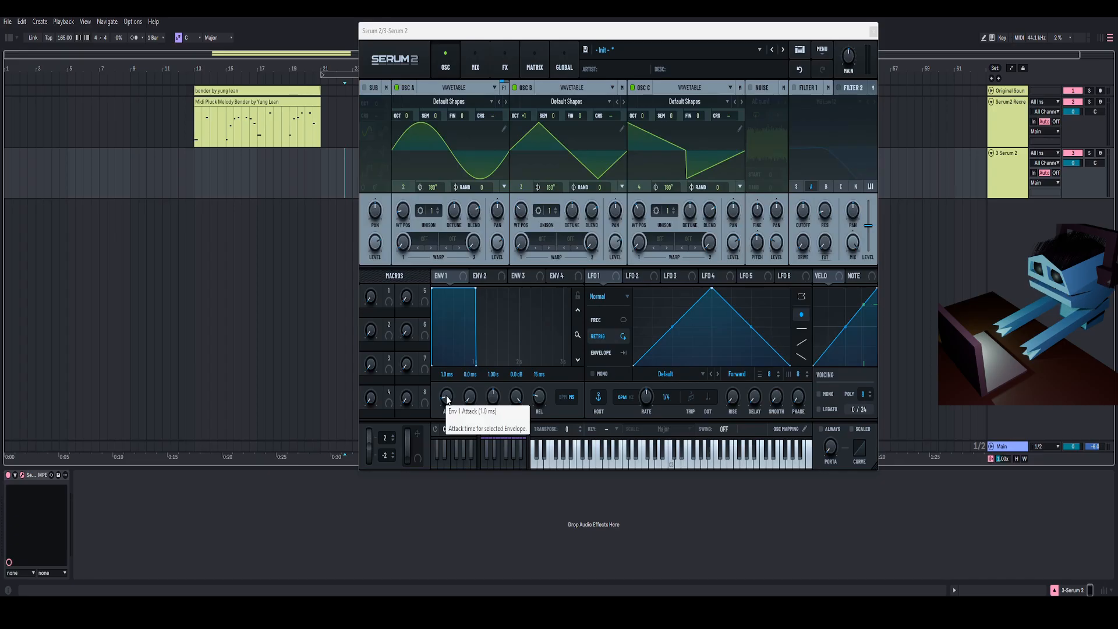
- Set the Env 1 attack time to 10 ms
double_click(446, 397)
type("10")
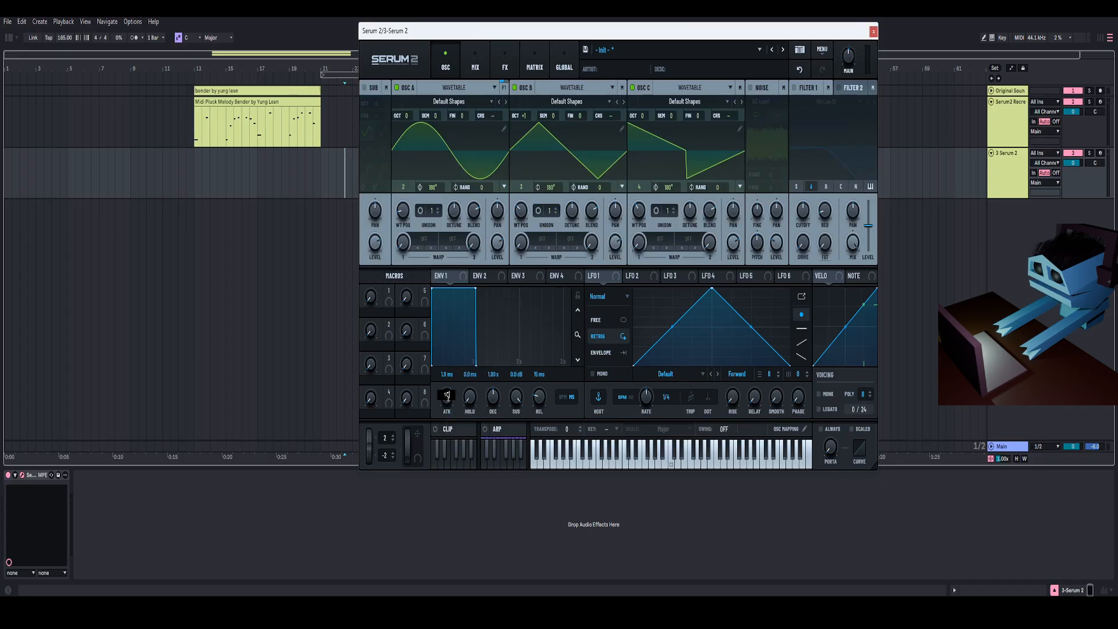
key("Return")
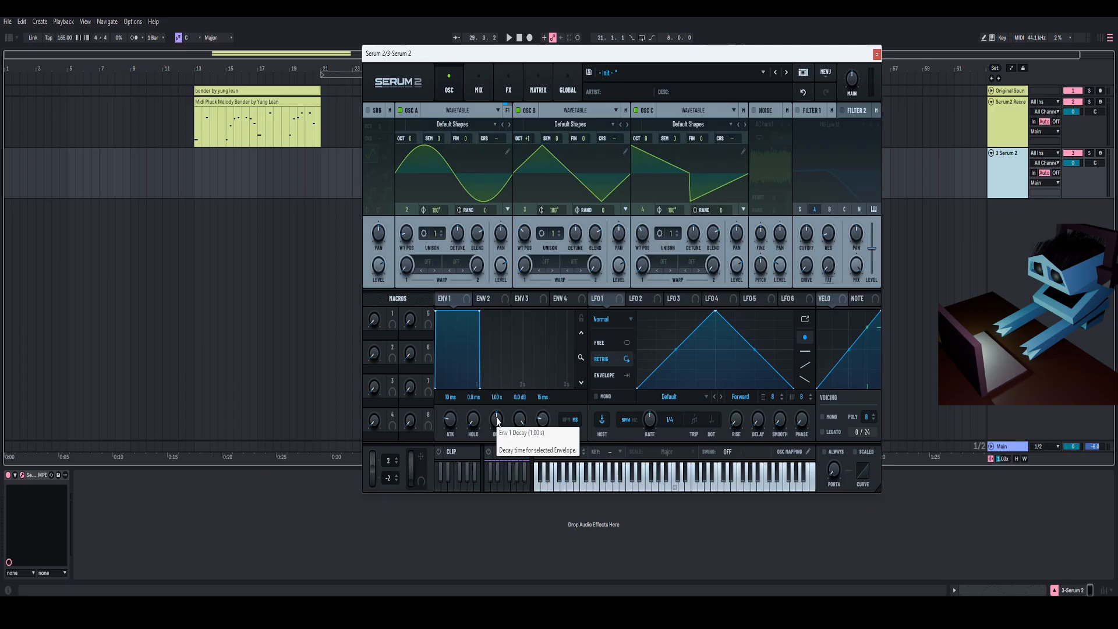
- Shape Env 1 with a decay of about 381 ms, sustain about -4.8 dB and release about 827 ms
left_click_drag(497, 420, 520, 455)
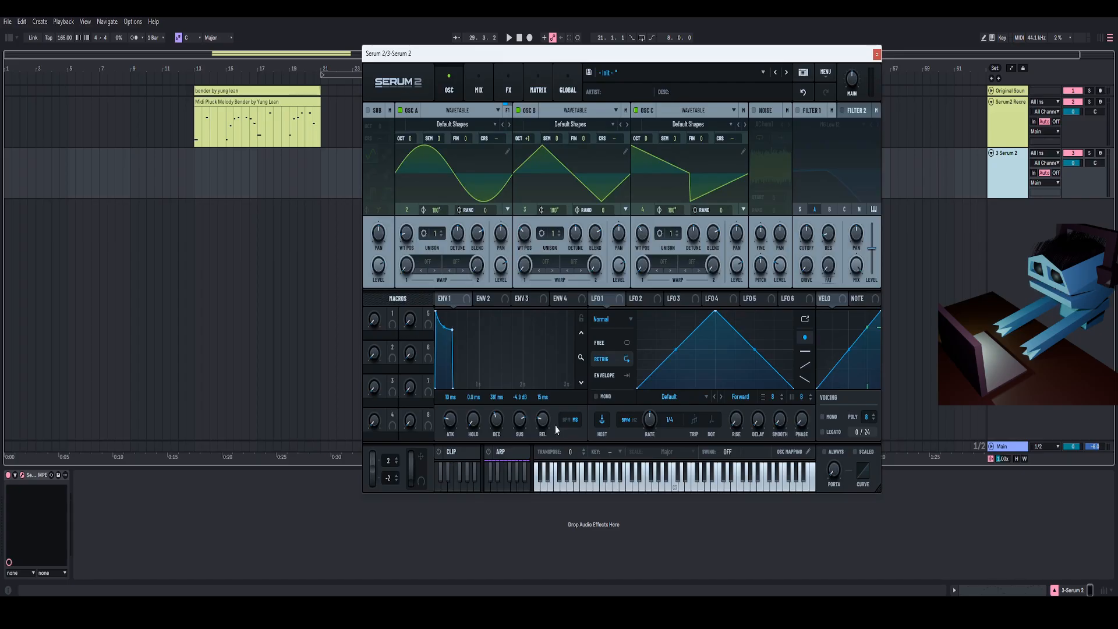
left_click_drag(543, 421, 549, 395)
scroll(548, 398, "up", 3)
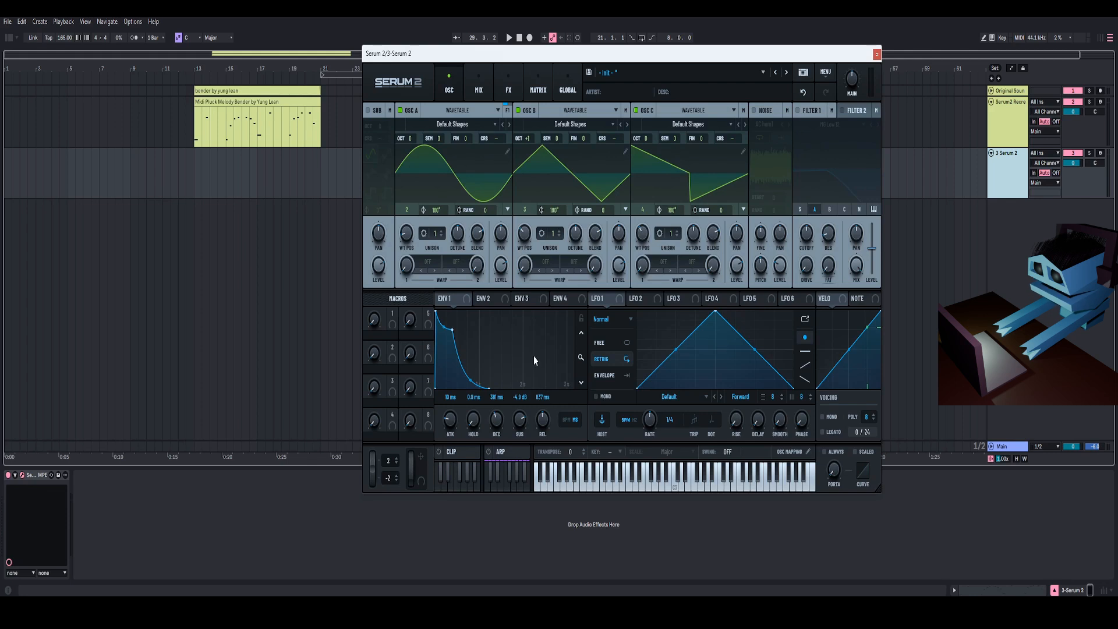
- Play the project to audition the pluck sound
left_click_drag(544, 53, 563, 66)
key("space")
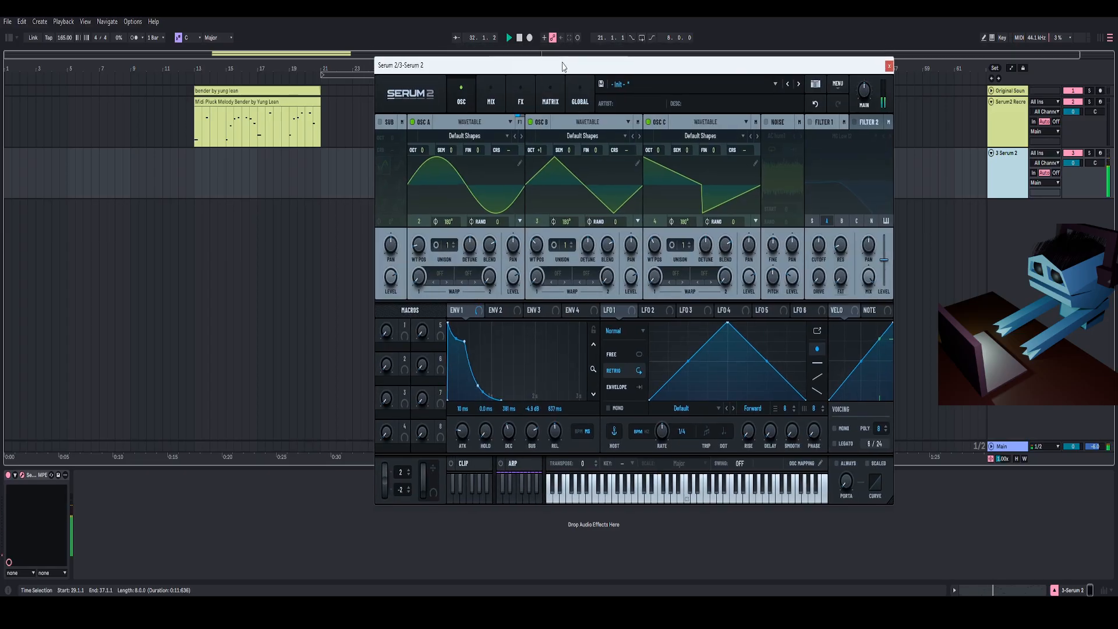
left_click_drag(563, 67, 572, 63)
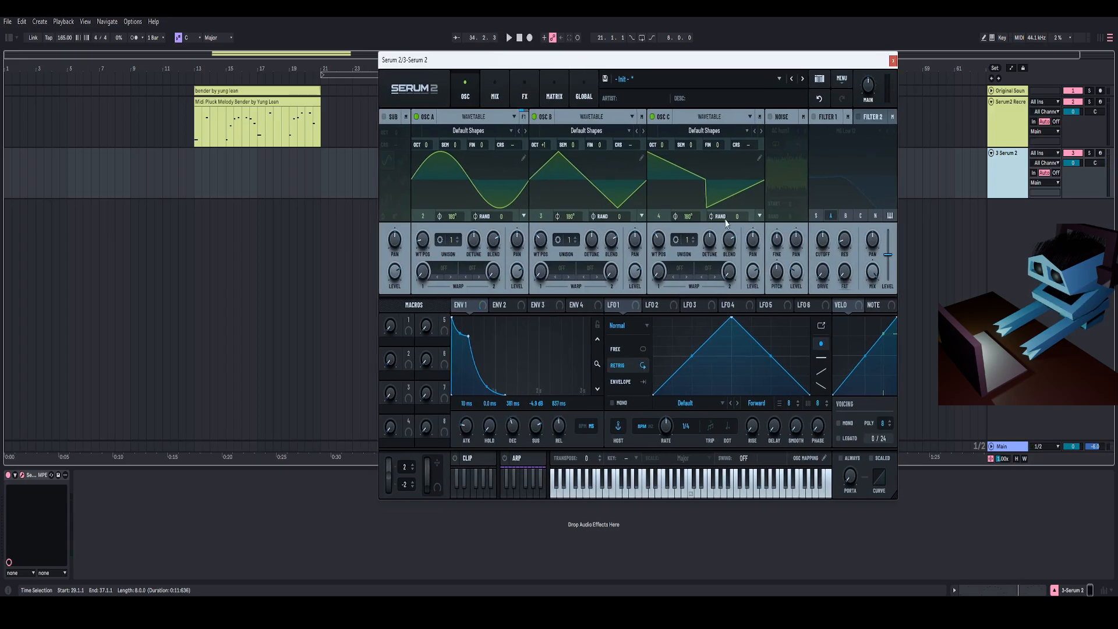
- Enable Filter 1 with the MG Low 12 type and route oscillators B and C through it
left_click(814, 117)
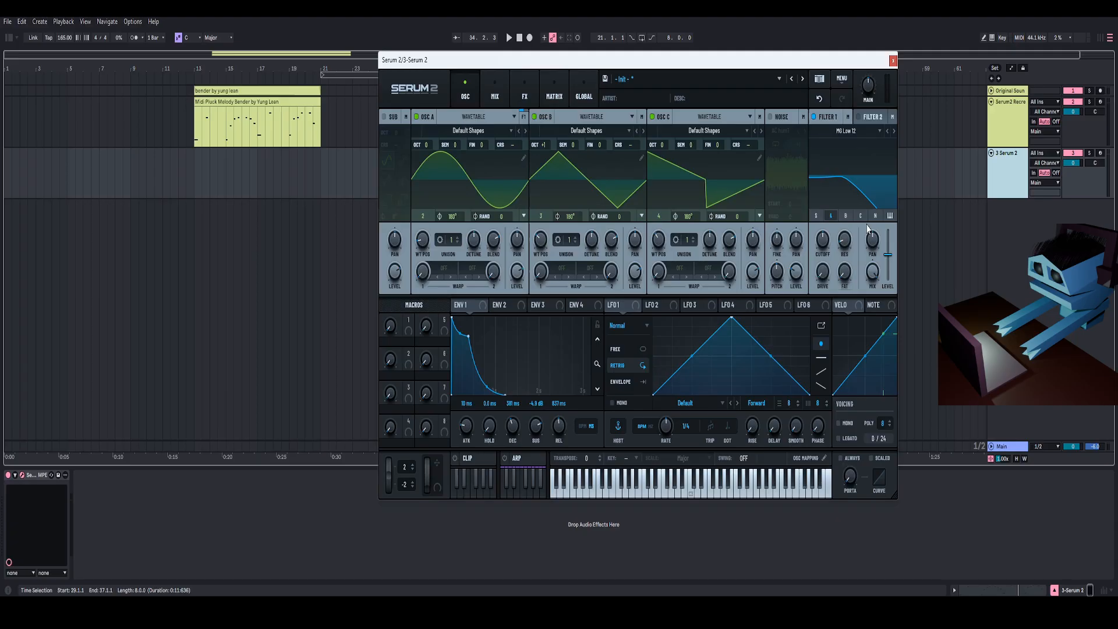
left_click(845, 216)
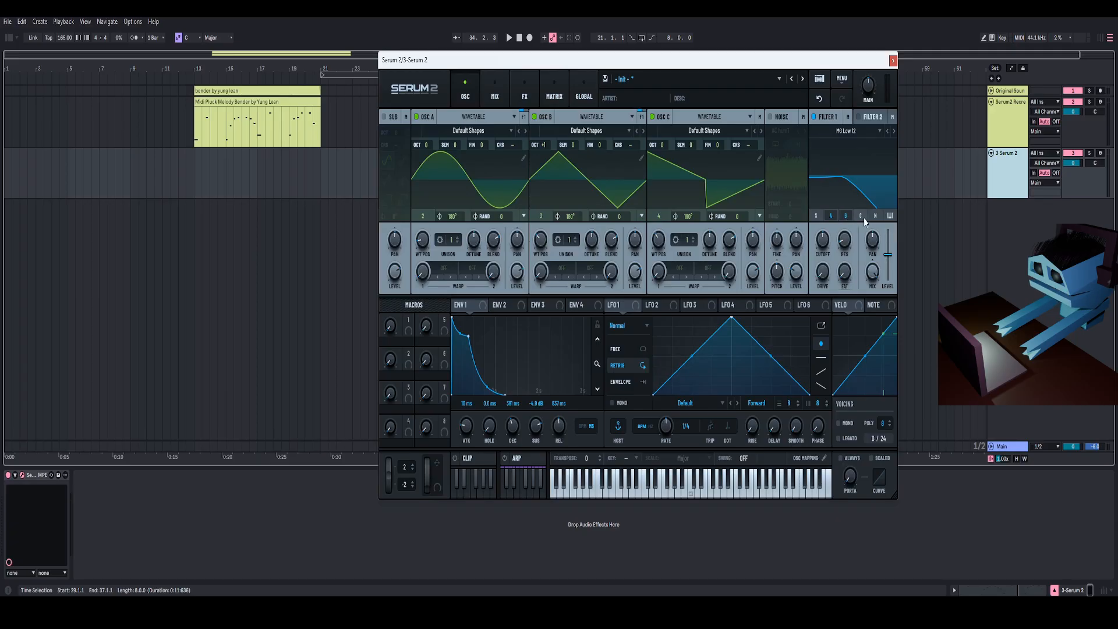
left_click(861, 216)
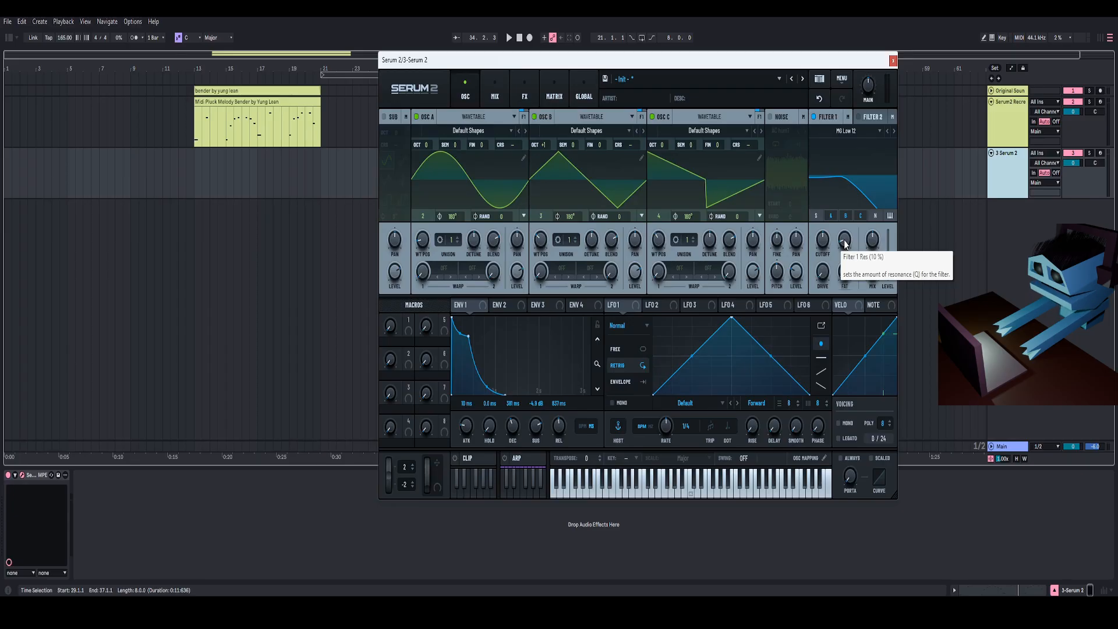
- Set Filter 1 resonance to about 14% and adjust its cutoff frequency
scroll(845, 244, "up", 4)
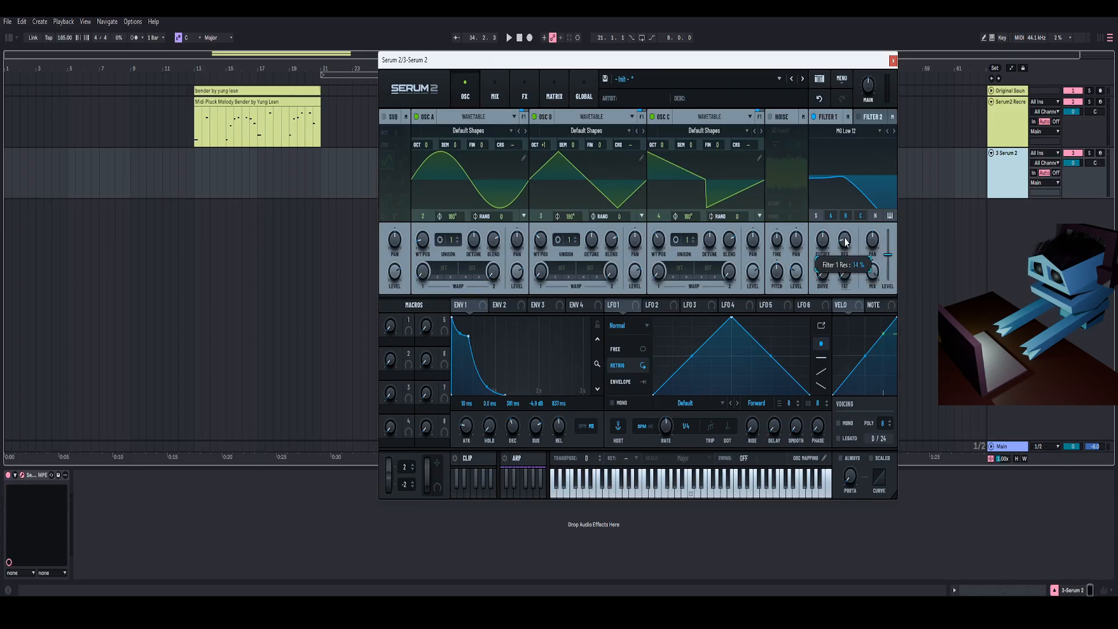
double_click(844, 239)
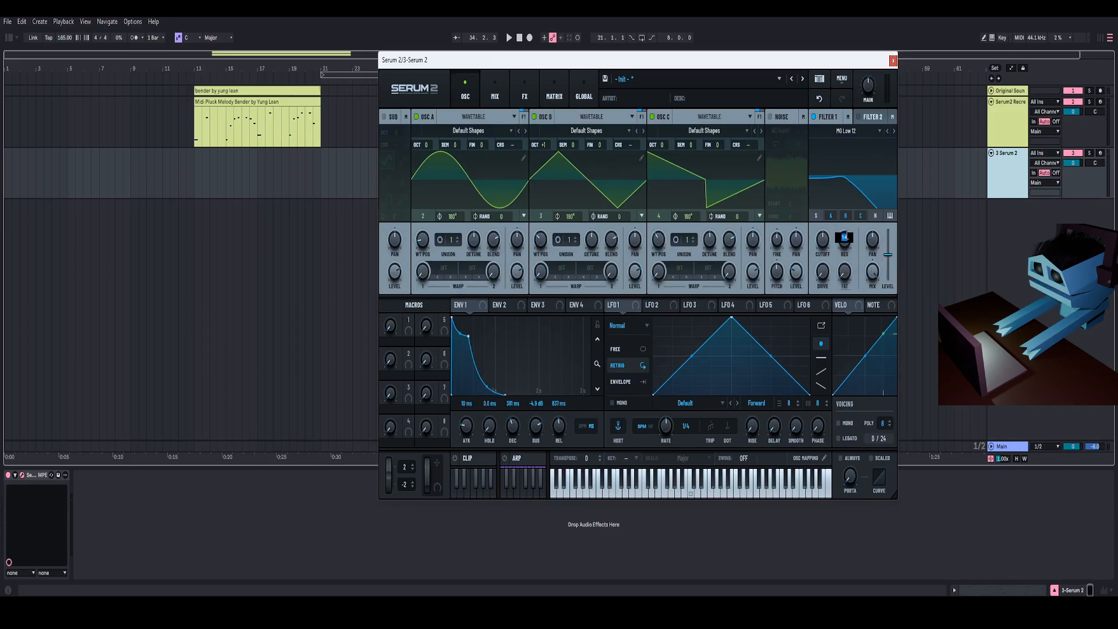
key("Return")
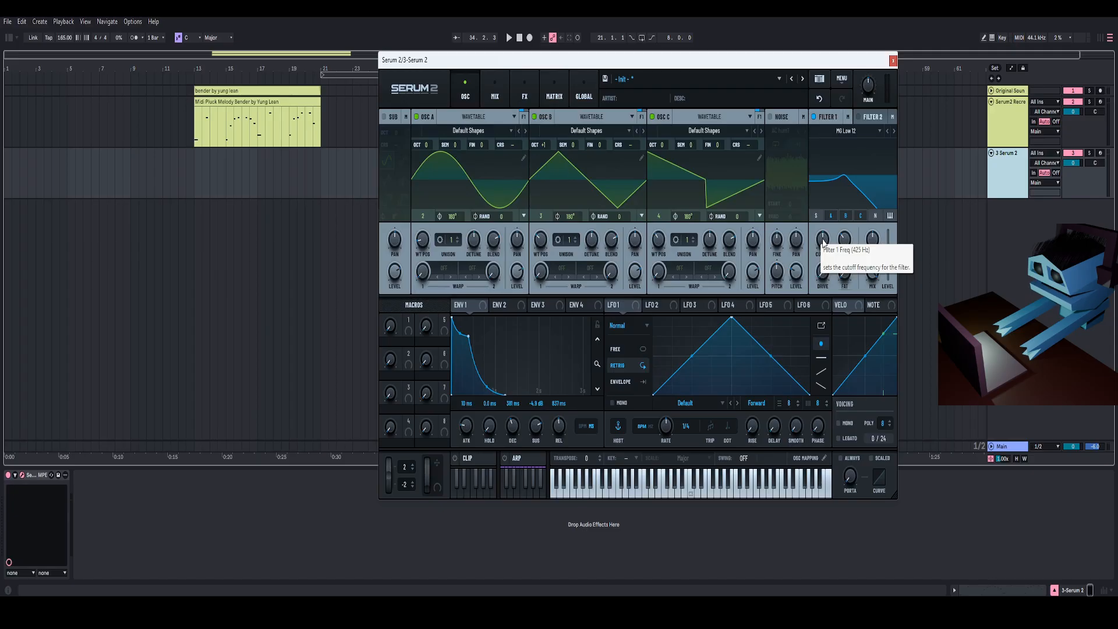
double_click(822, 239)
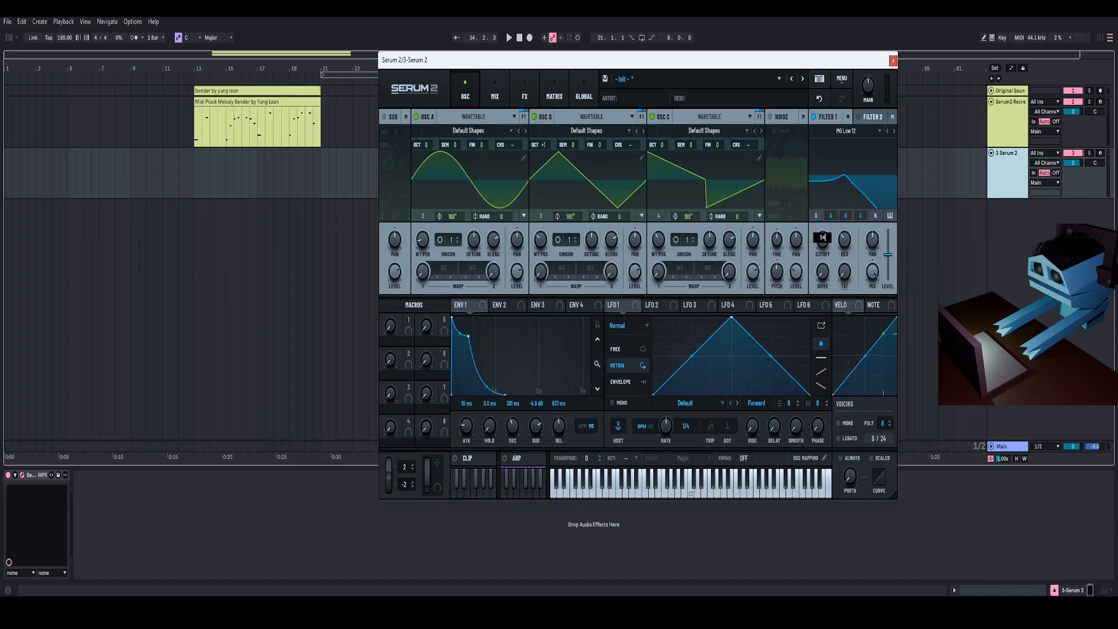
key("Return")
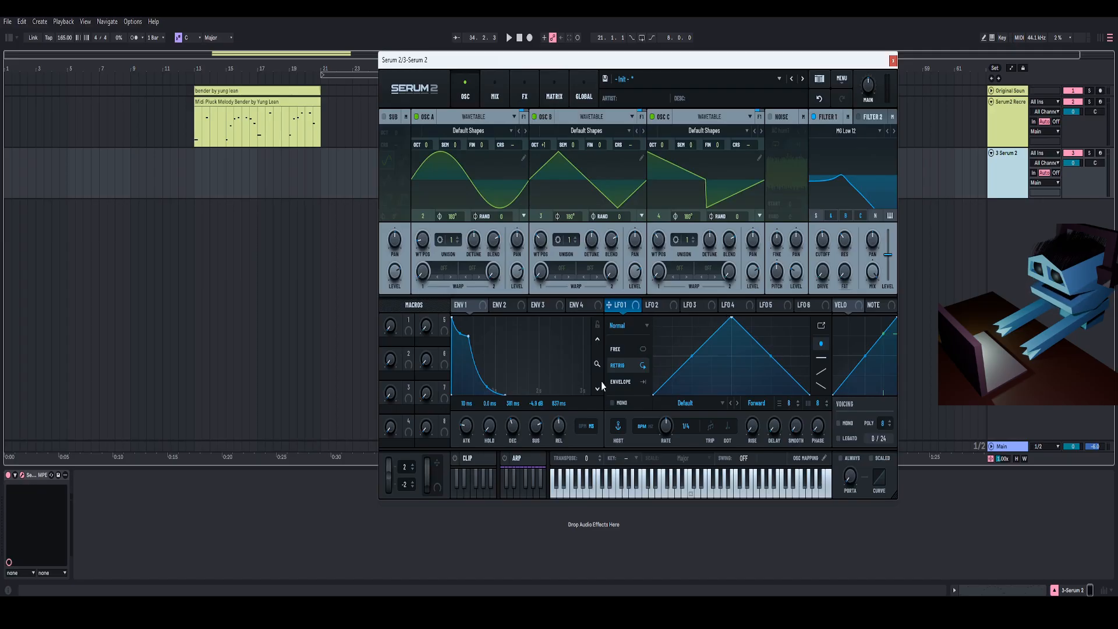
- Switch LFO 1 to Envelope mode and reshape it into a fast decaying curve
left_click(622, 388)
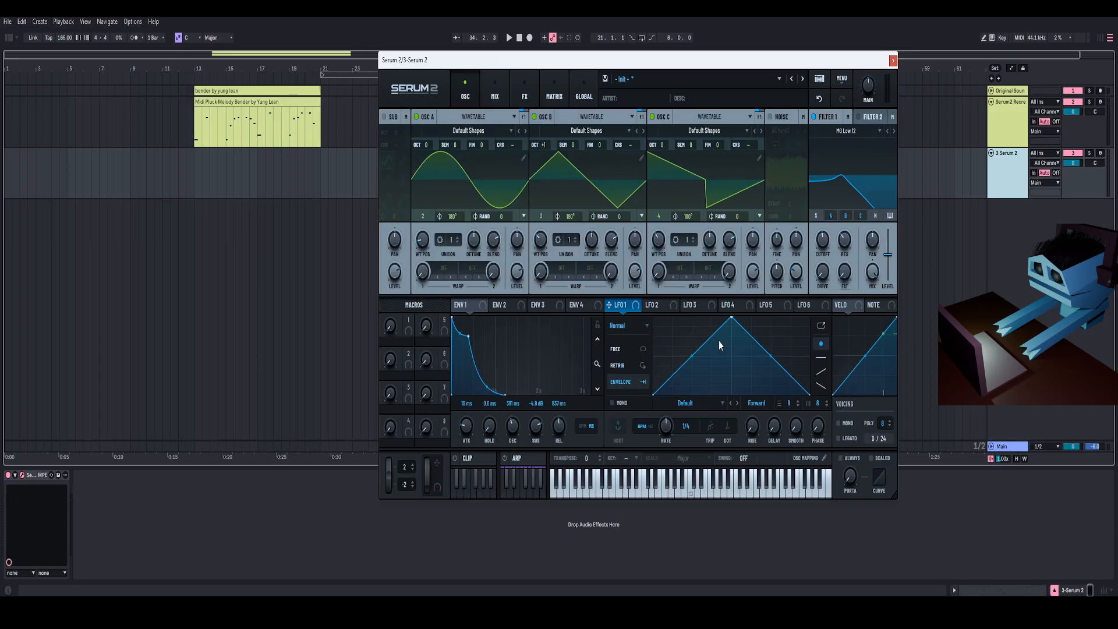
left_click_drag(731, 318, 647, 307)
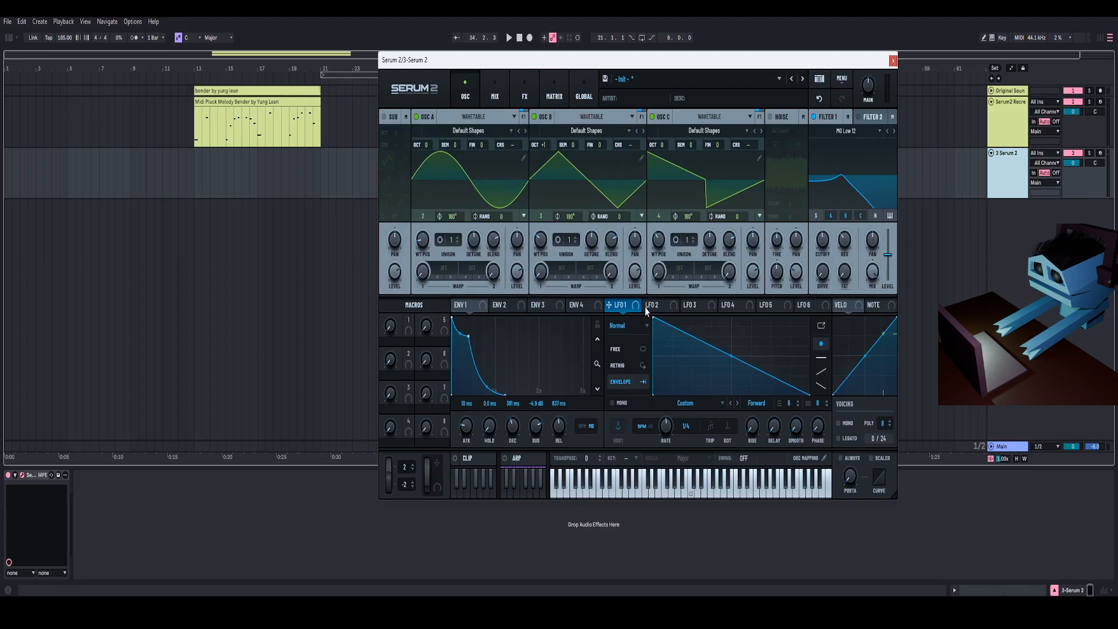
left_click_drag(731, 357, 720, 394)
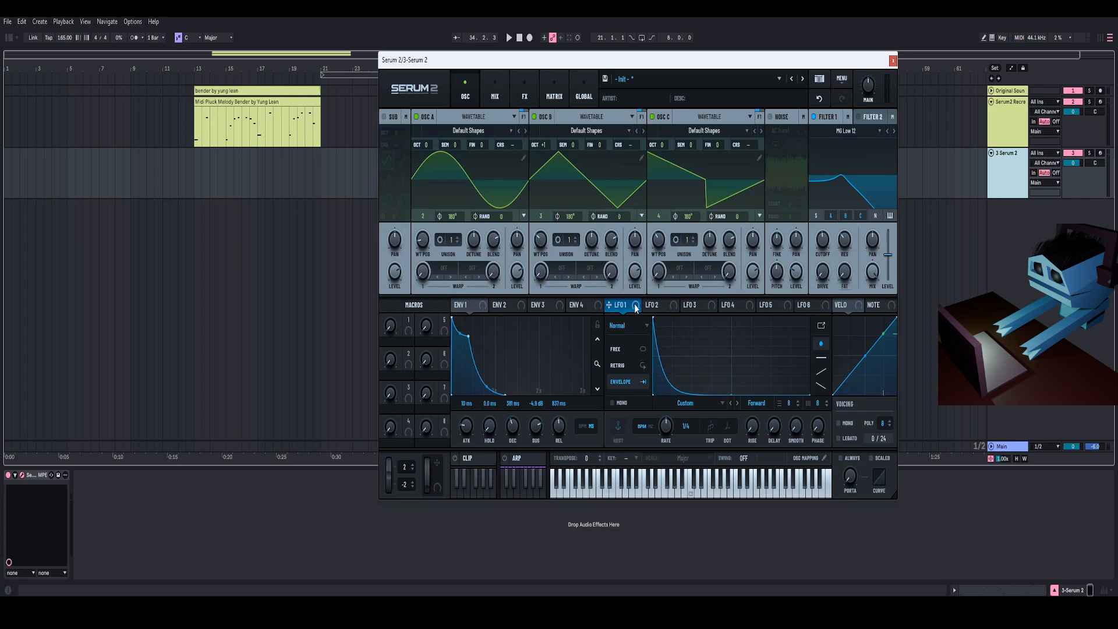
- Assign LFO 1 to modulate the Filter 1 cutoff
left_click_drag(636, 307, 812, 251)
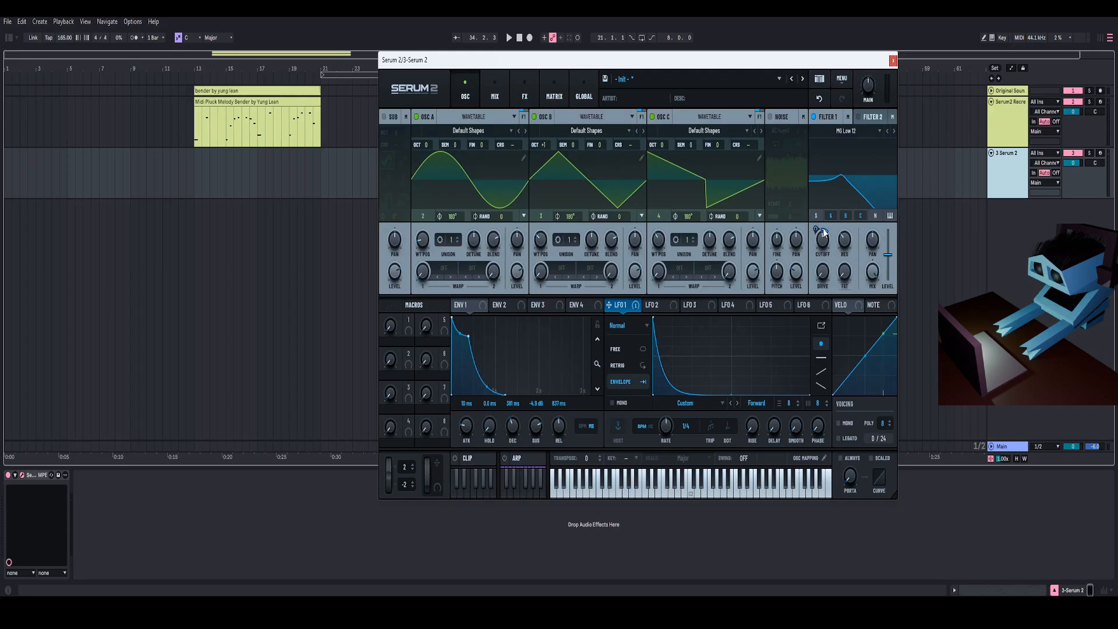
mouse_move(817, 231)
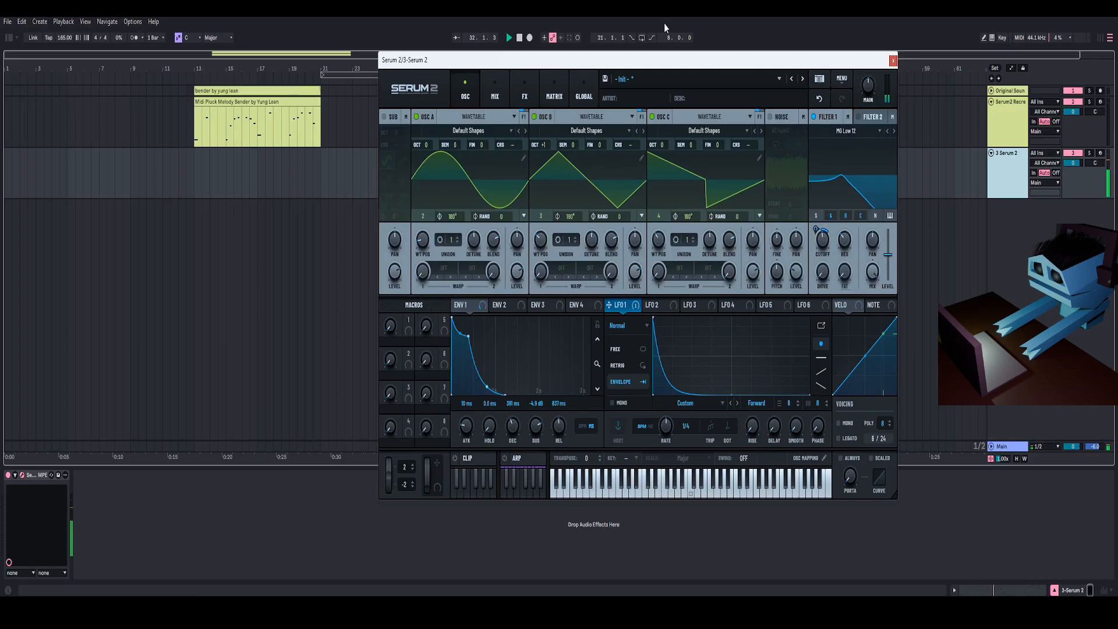
left_click_drag(682, 62, 681, 57)
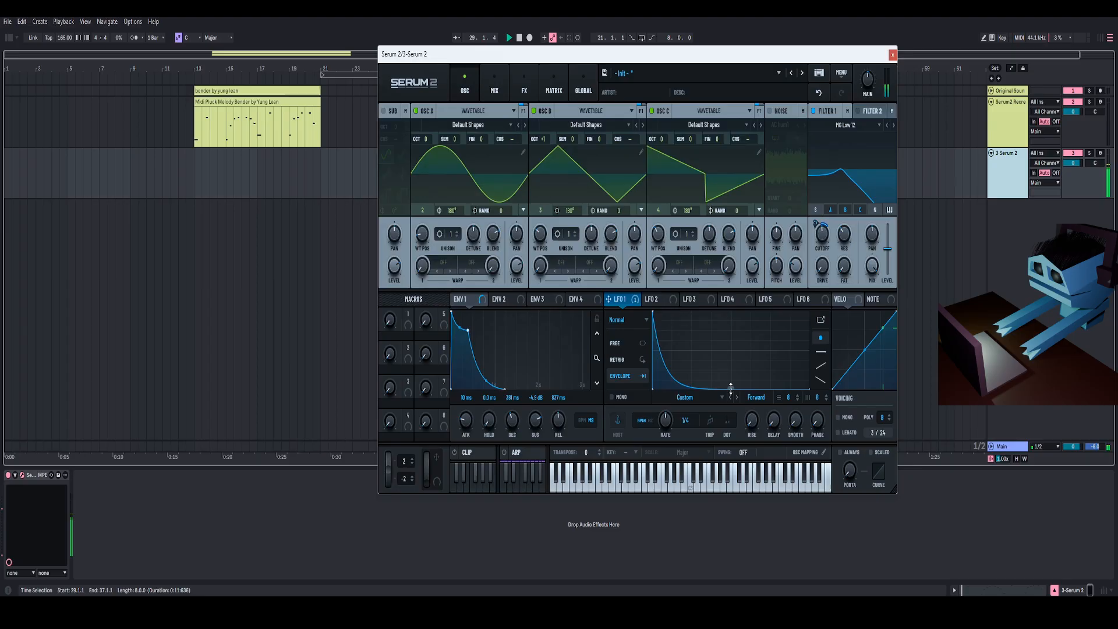
left_click_drag(787, 54, 783, 32)
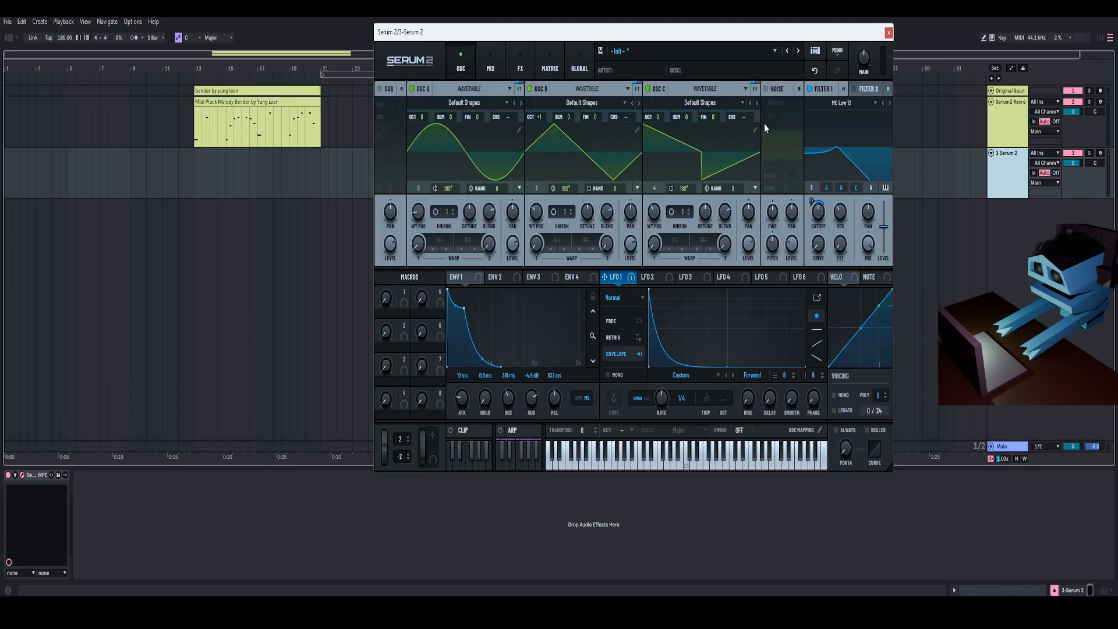
- Open the effects page and add a Distortion effect to the main chain
left_click(516, 63)
left_click_drag(501, 35, 498, 33)
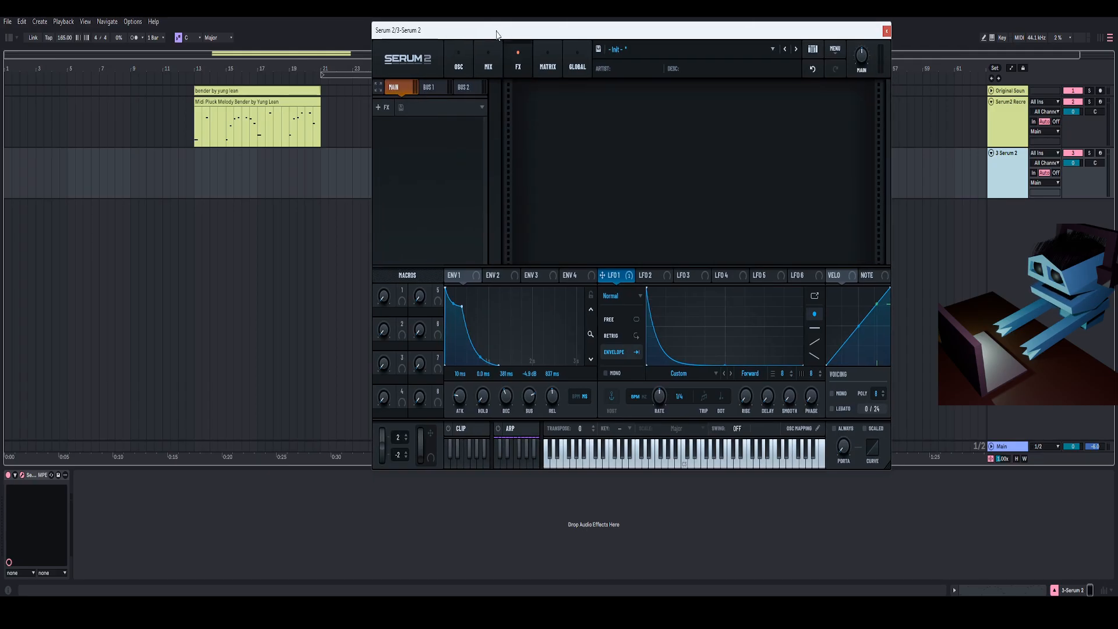
left_click(384, 110)
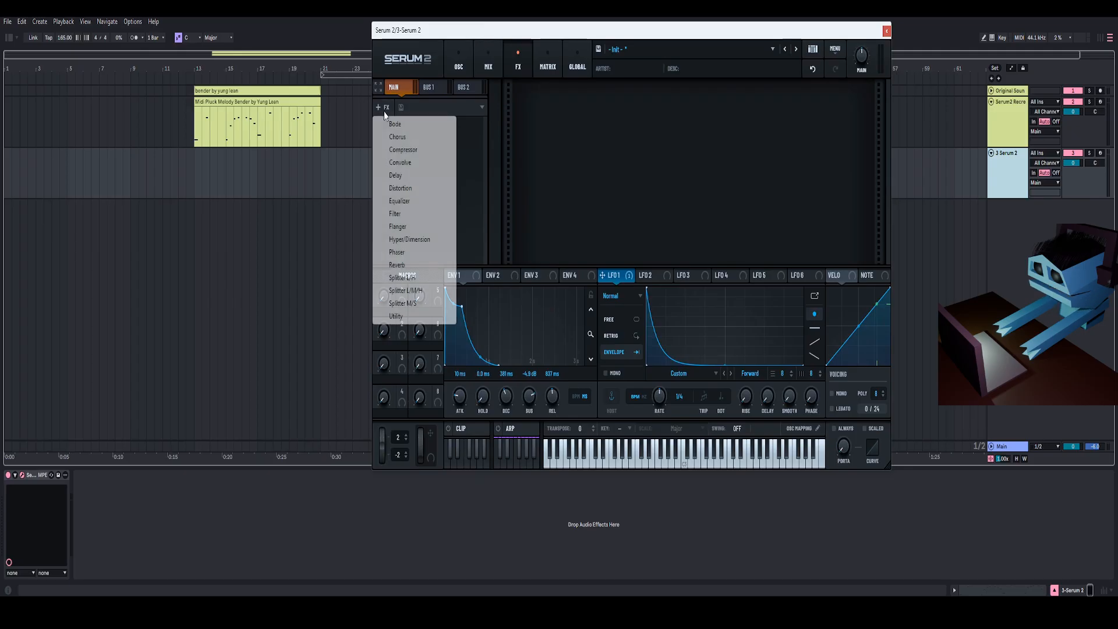
left_click(402, 187)
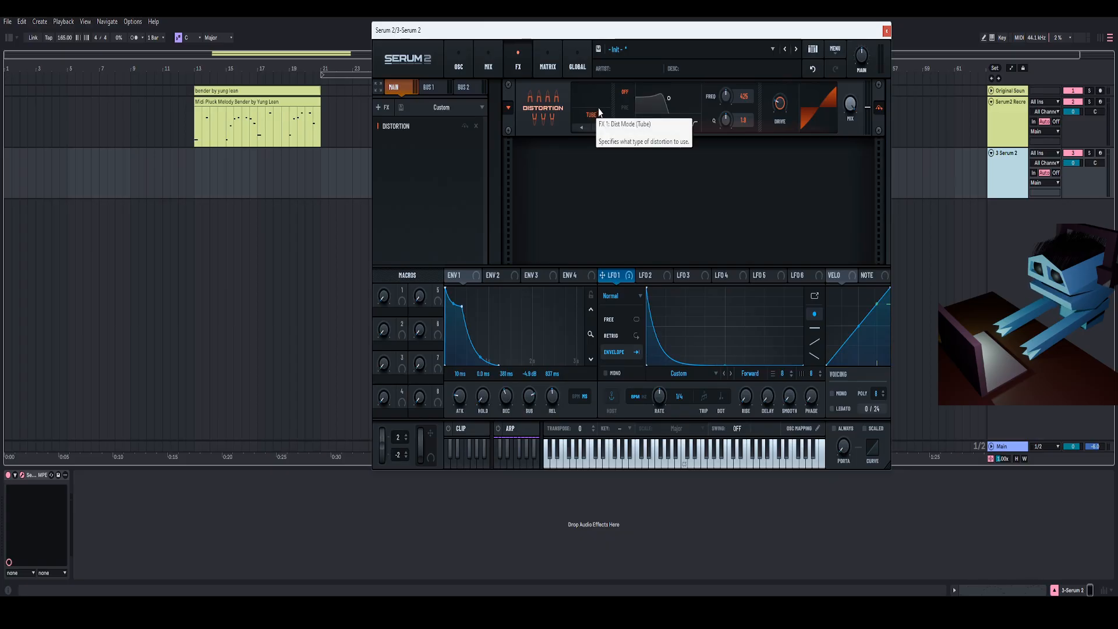
- Set the distortion mode to SoftClip
left_click(597, 115)
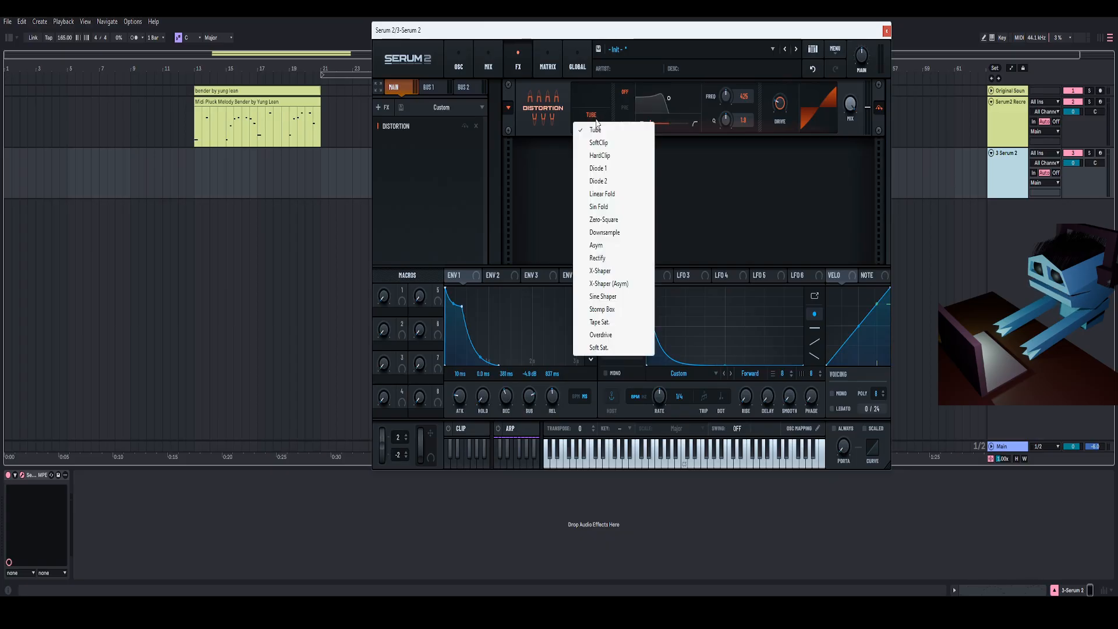
left_click(598, 143)
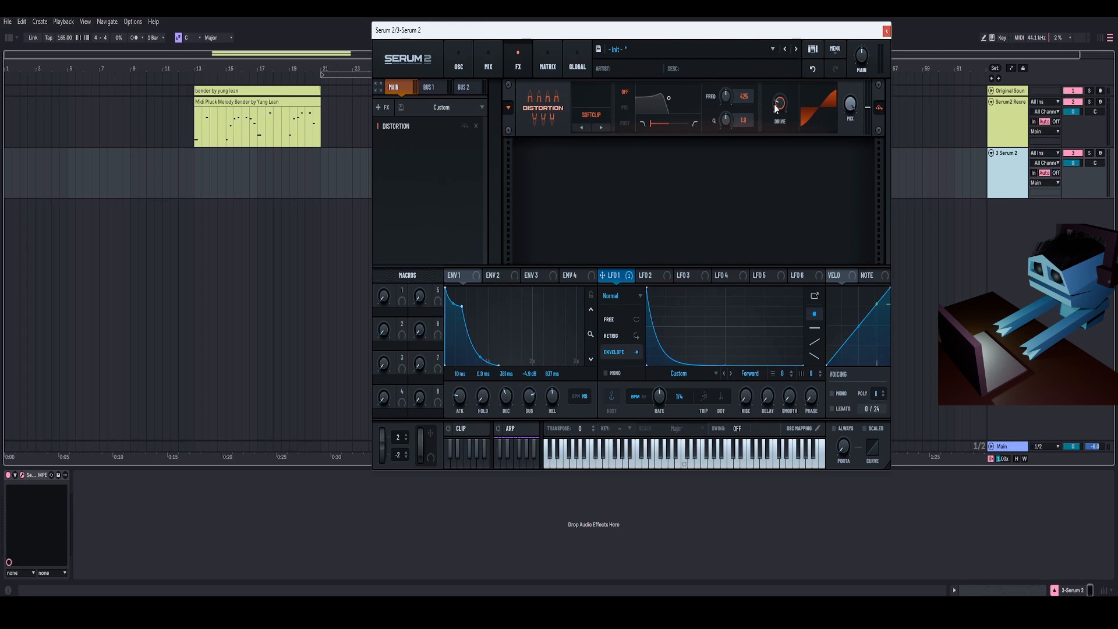
- Nudge the distortion drive and set the distortion mix to 57%
left_click_drag(778, 103, 781, 101)
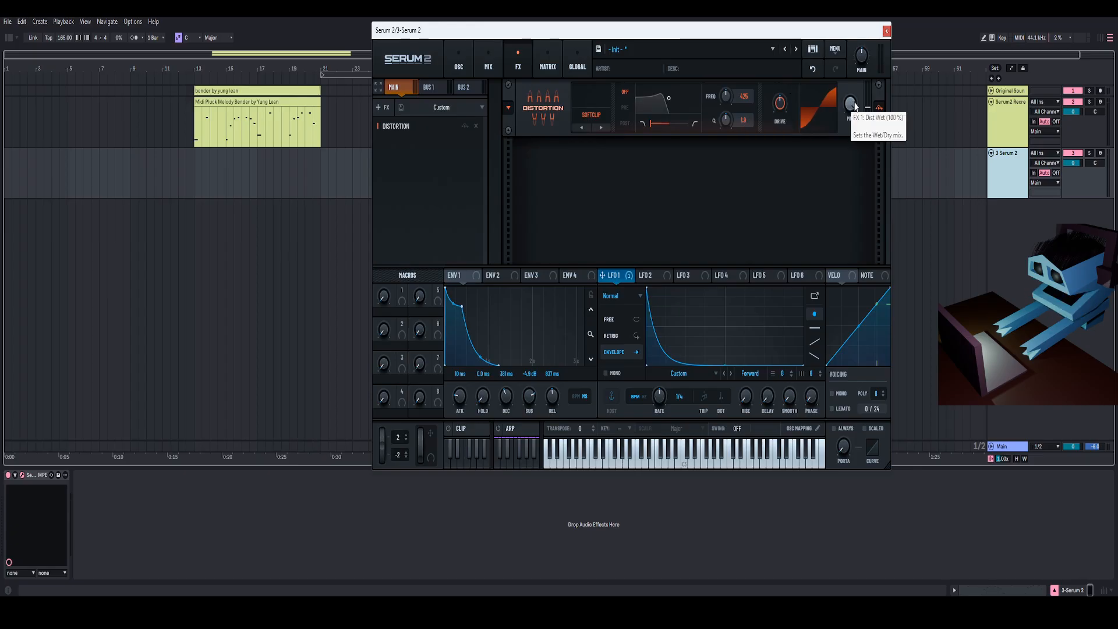
left_click_drag(853, 105, 850, 122)
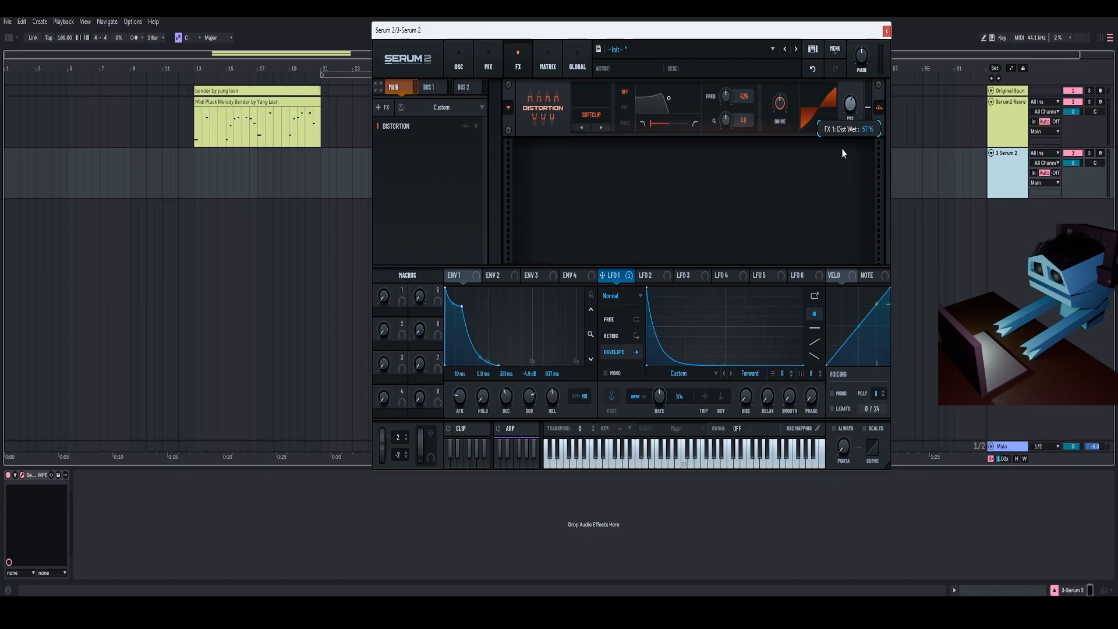
- Play the melody clip to audition the distorted pluck
left_click_drag(805, 37, 806, 32)
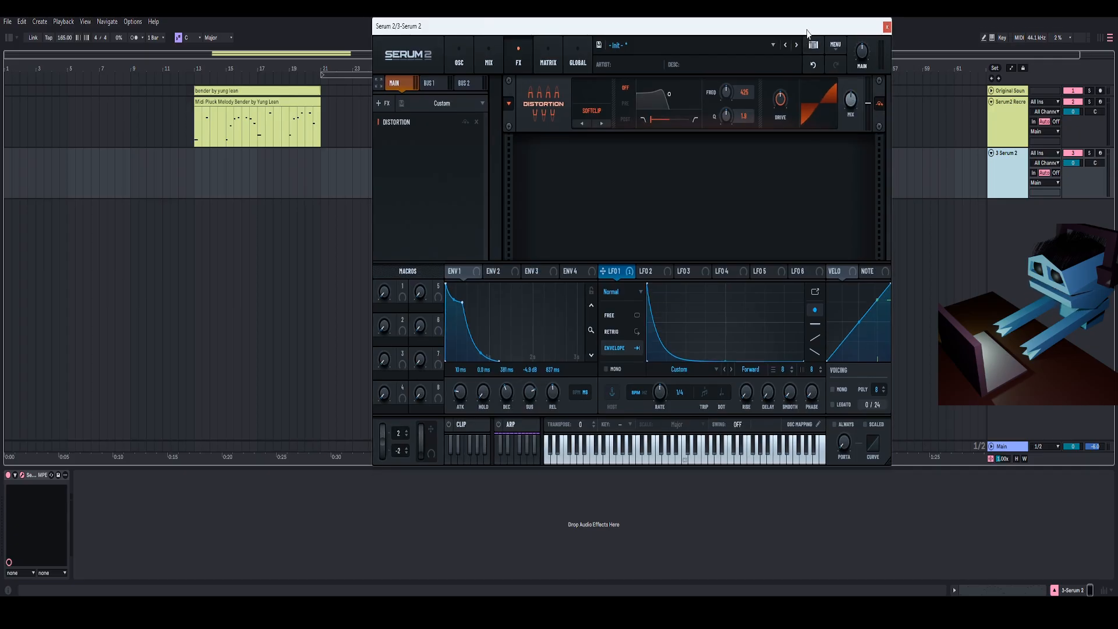
key("space")
left_click_drag(806, 33, 810, 34)
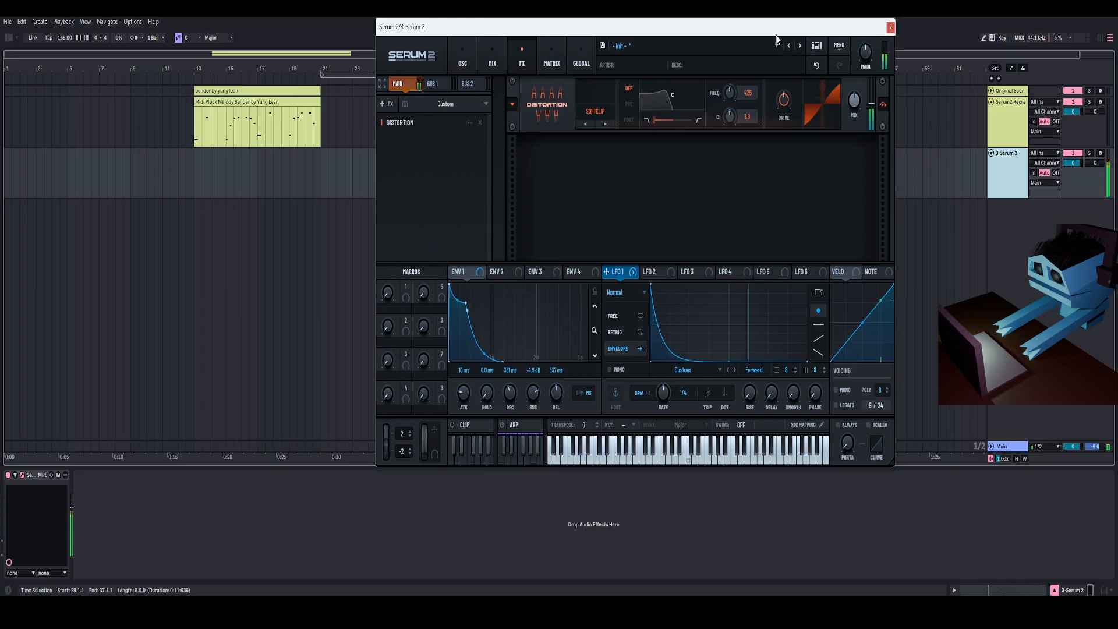
left_click_drag(778, 37, 786, 35)
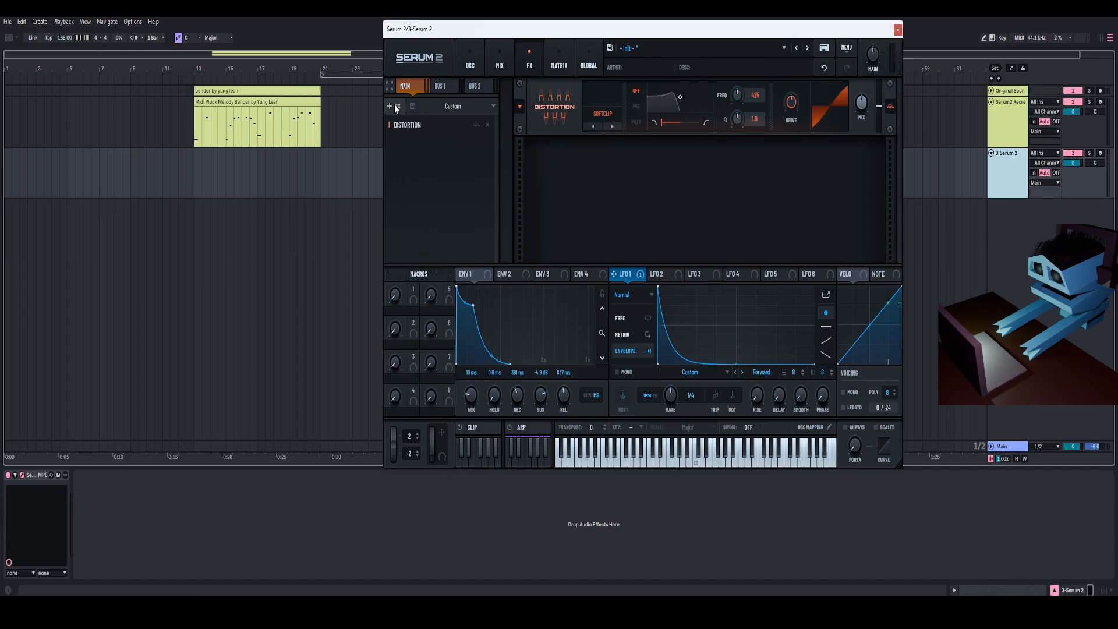
- Add a Chorus effect after the distortion and lower its mix, depth to about 16.4 ms, and rate
left_click(394, 106)
left_click(411, 117)
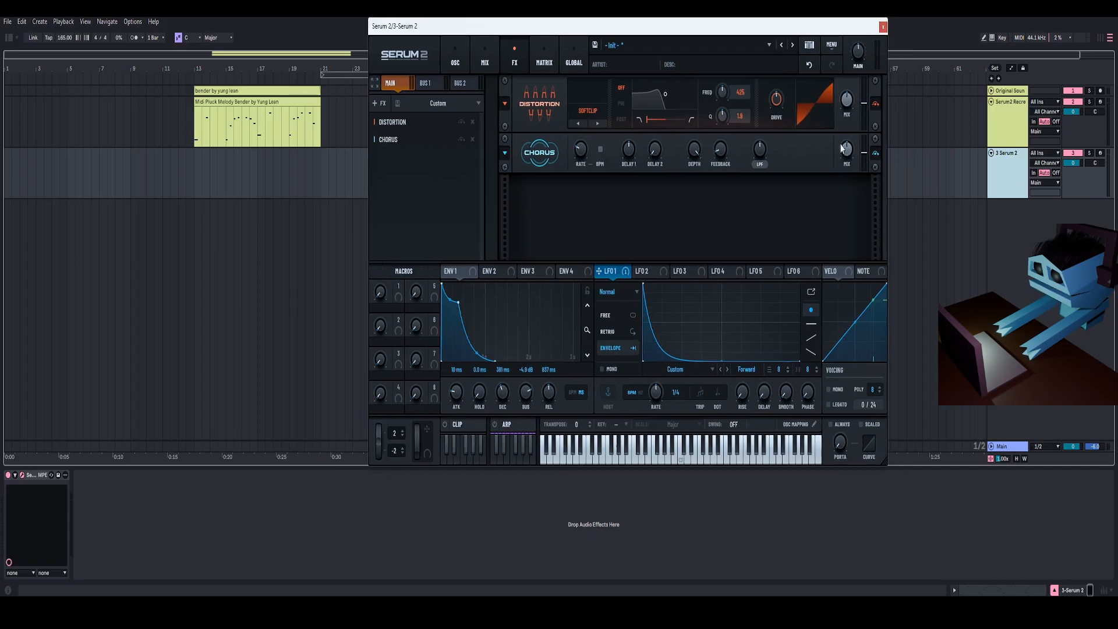
mouse_move(846, 150)
left_mouse_down()
mouse_move(849, 136)
mouse_move(843, 153)
left_mouse_up()
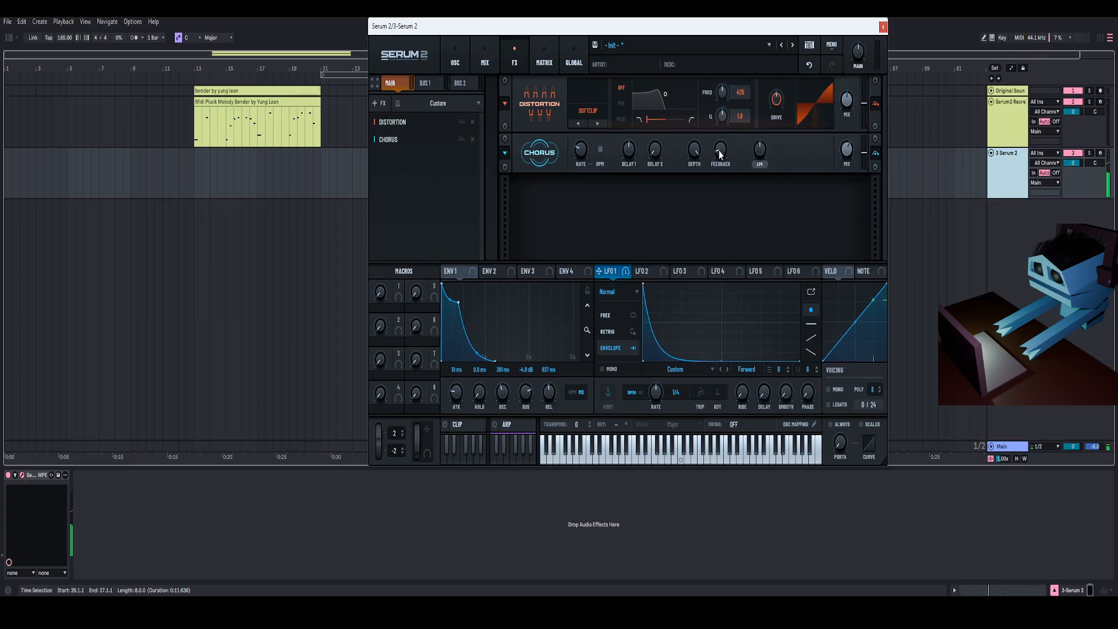
mouse_move(720, 153)
left_mouse_down()
mouse_move(732, 121)
mouse_move(722, 153)
left_mouse_up()
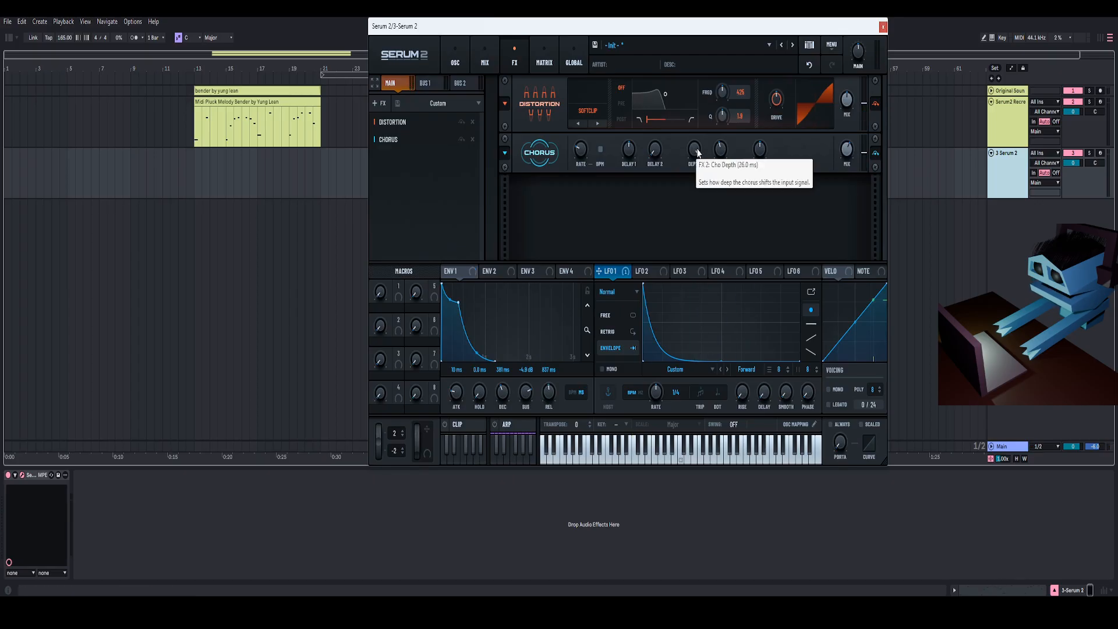
left_click_drag(699, 152, 695, 173)
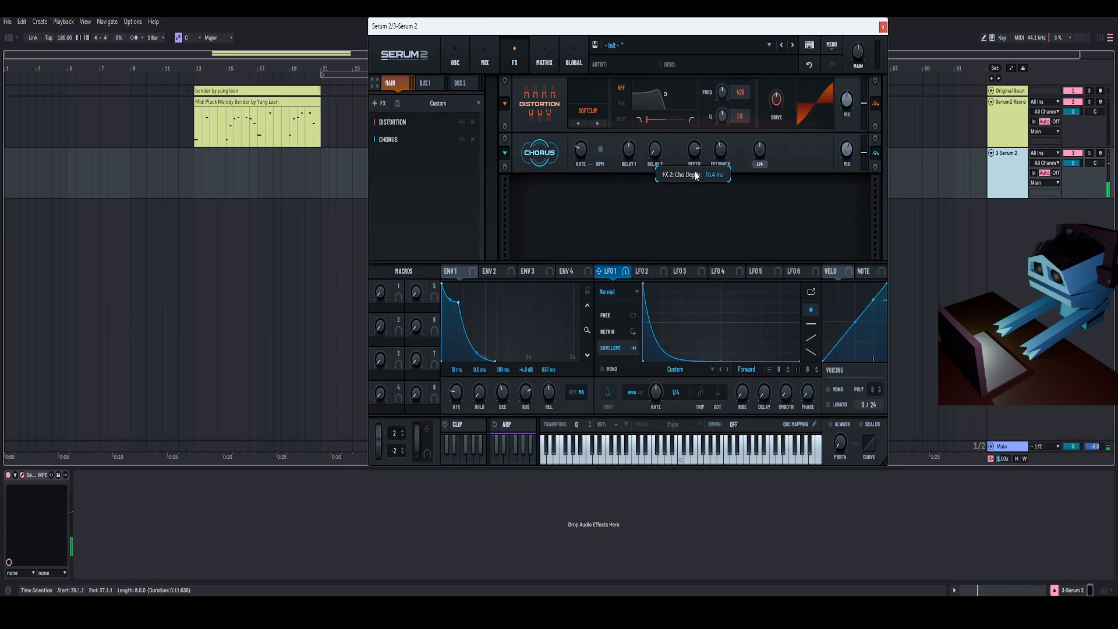
mouse_move(584, 153)
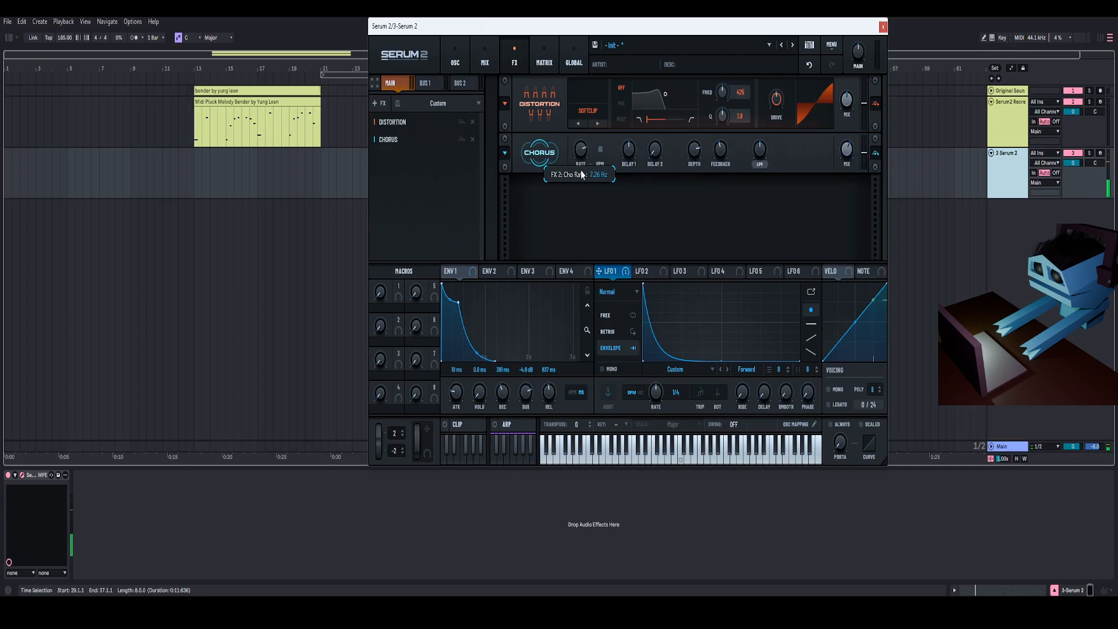
left_click_drag(583, 189, 576, 227)
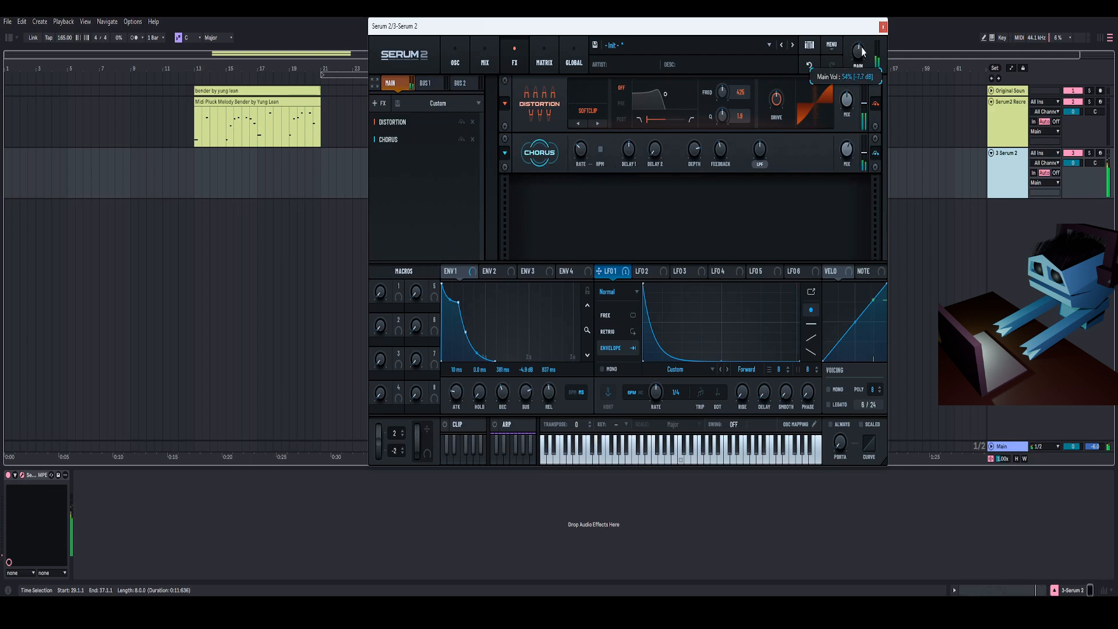
- Add a Delay effect, switch it to Ping-Pong mode and adjust its filter, then play the clip
left_click(384, 105)
left_click(431, 165)
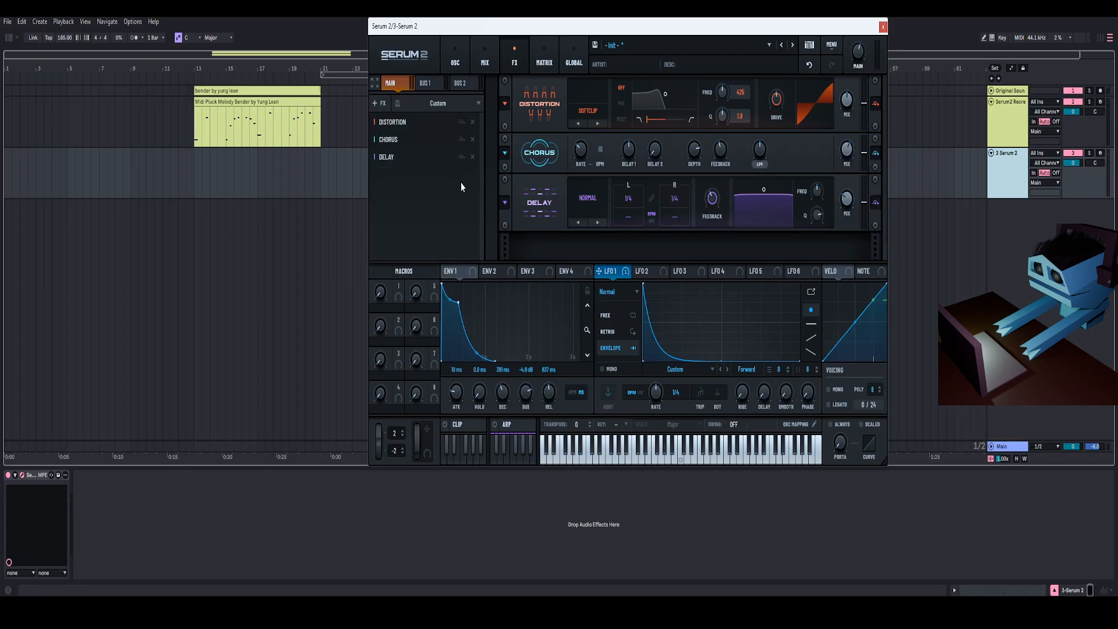
left_click(598, 222)
left_click_drag(765, 219, 765, 231)
key("space")
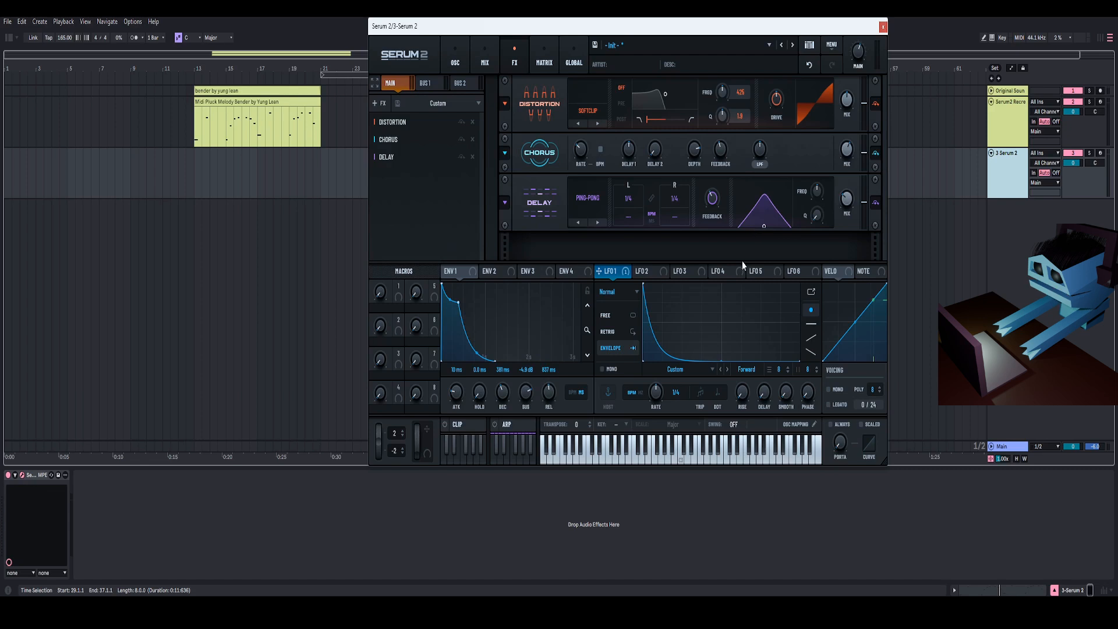
- Switch LFO 2 to Envelope mode and reshape it into a slowly rising curve
left_click(658, 276)
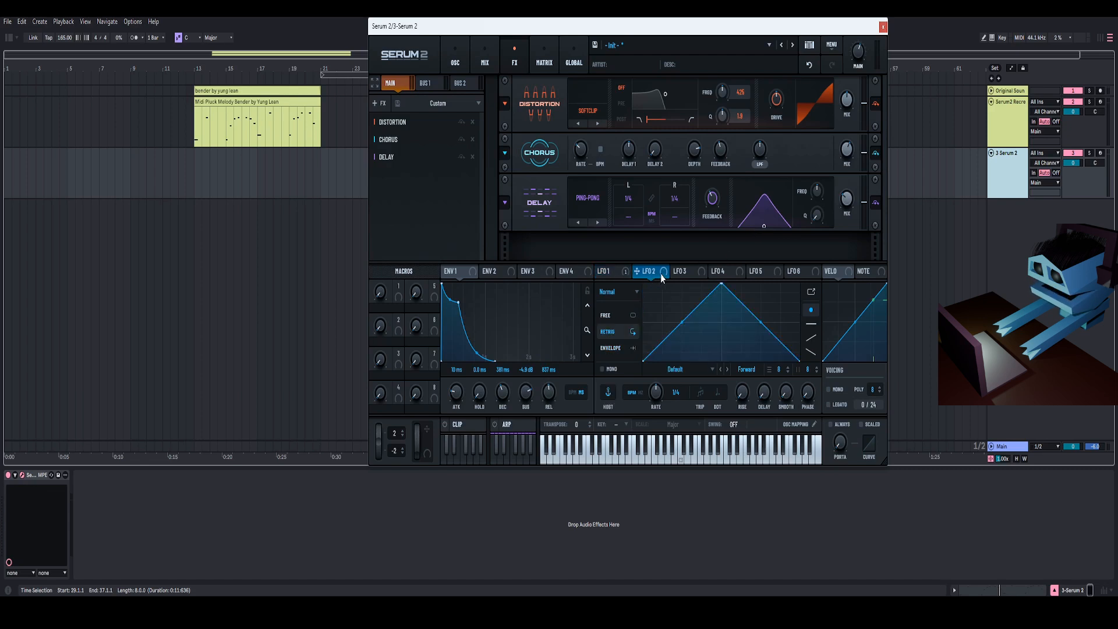
left_click(623, 348)
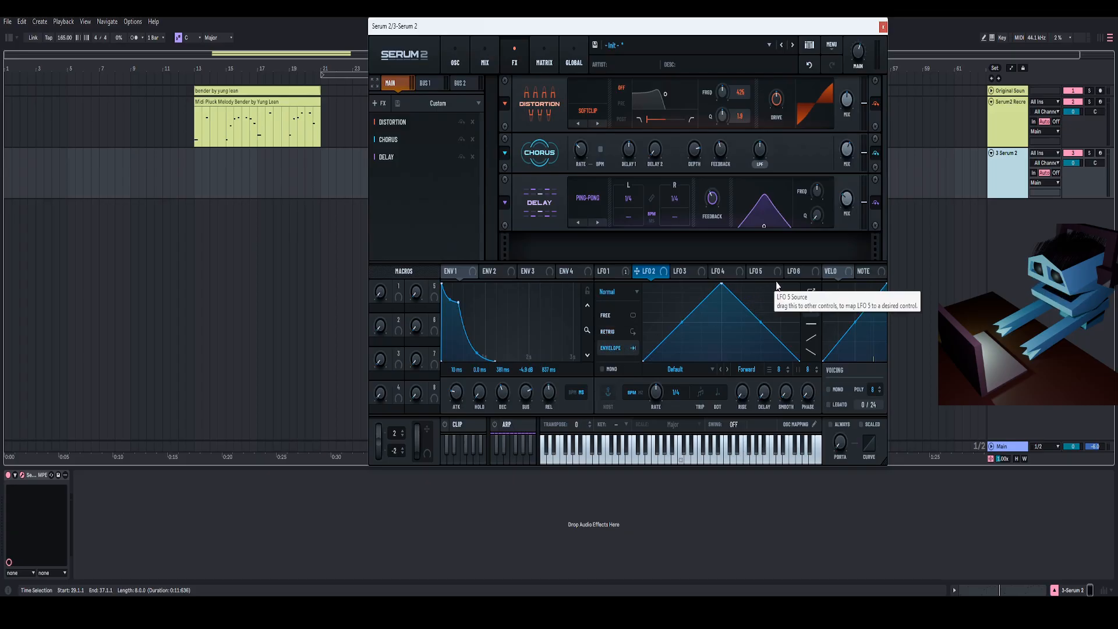
left_click_drag(763, 311, 728, 300)
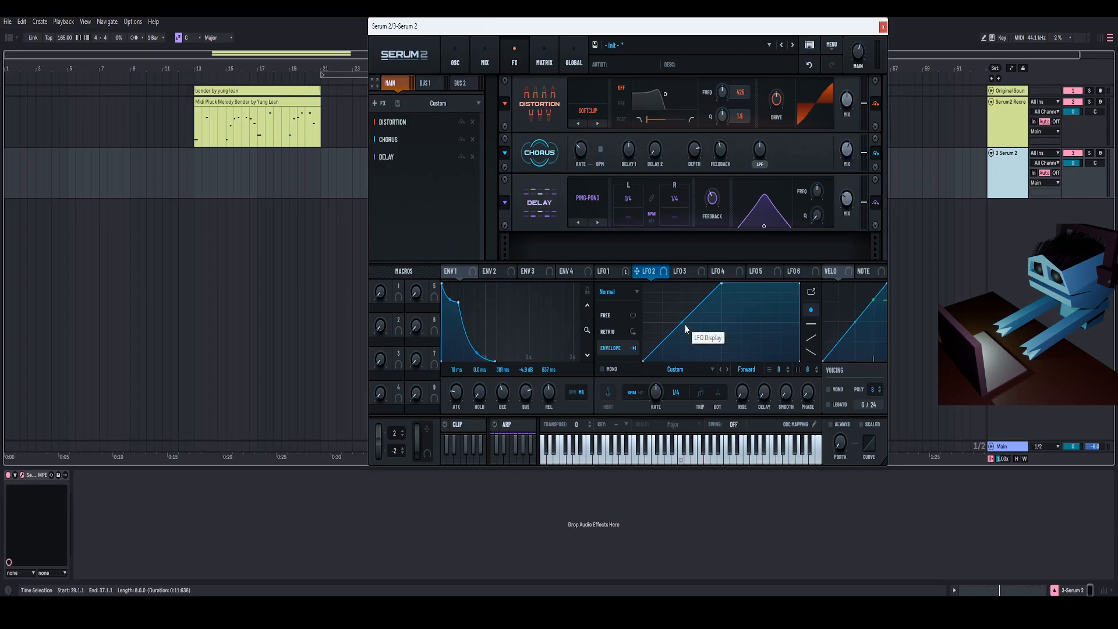
left_click_drag(662, 352, 662, 366)
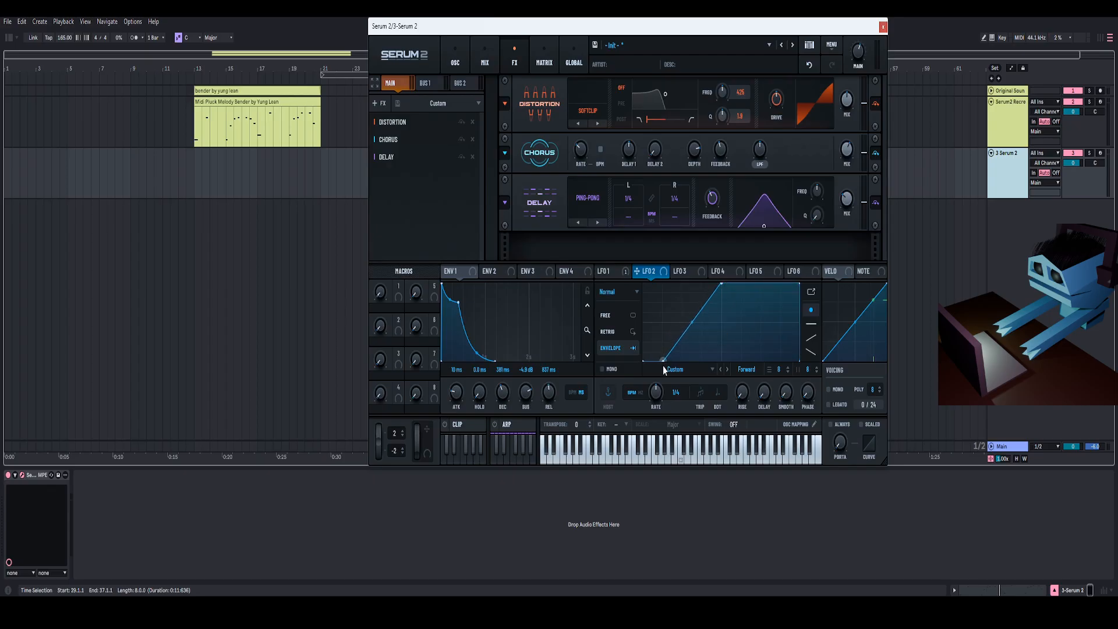
left_click_drag(692, 323, 692, 315)
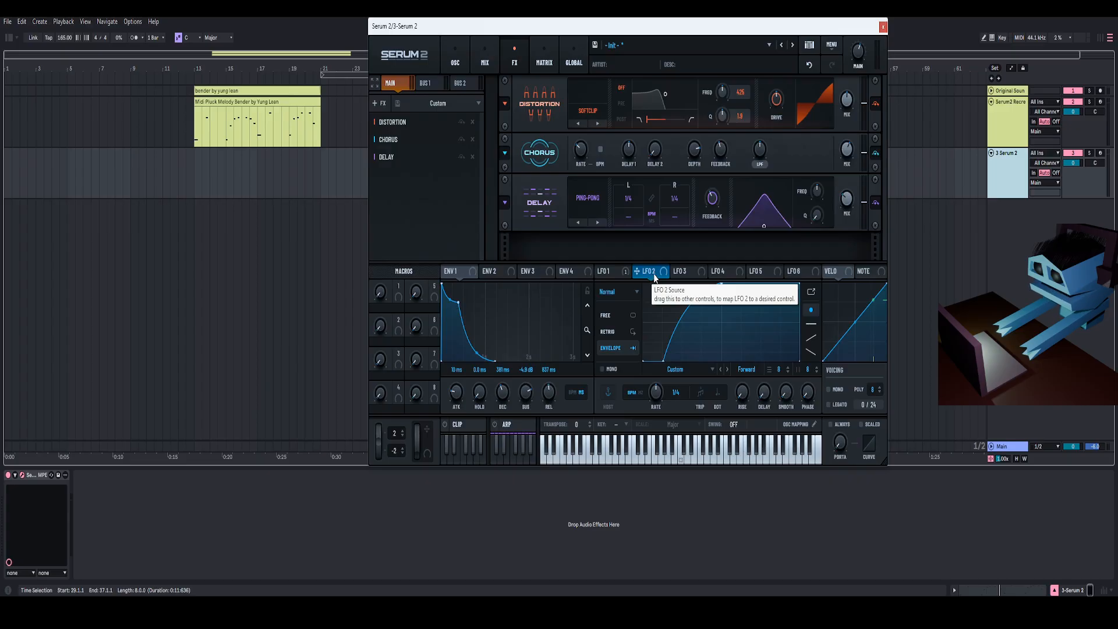
- Assign LFO 2 to modulate the delay's wet mix and adjust the mix knob, then play the clip
left_click_drag(654, 276, 847, 199)
mouse_move(847, 205)
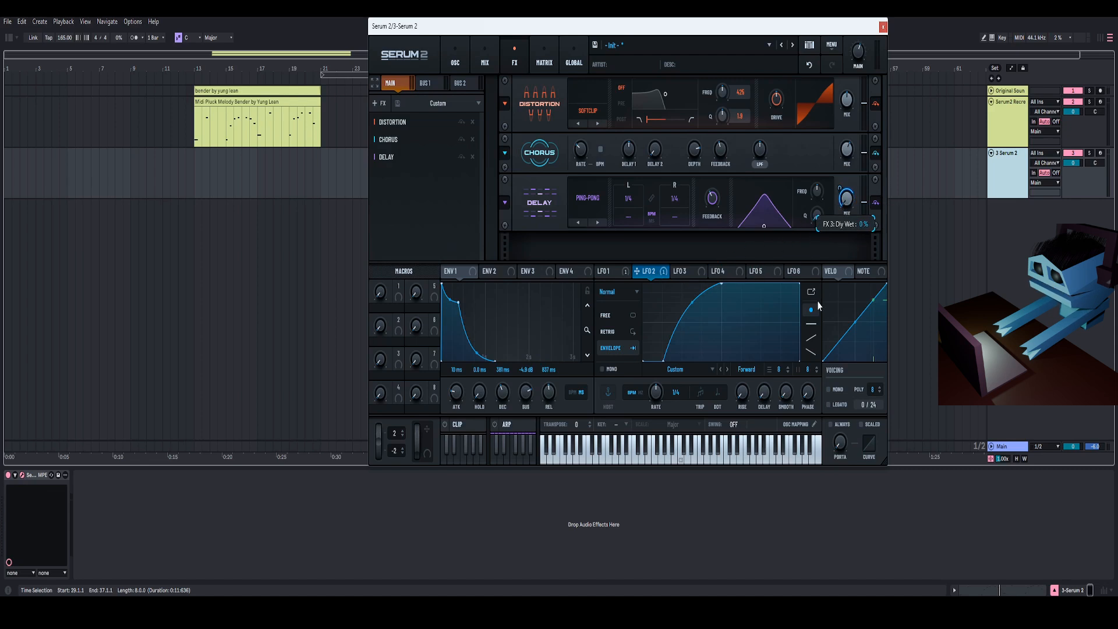
right_click(839, 189)
left_click_drag(839, 189, 838, 195)
key("space")
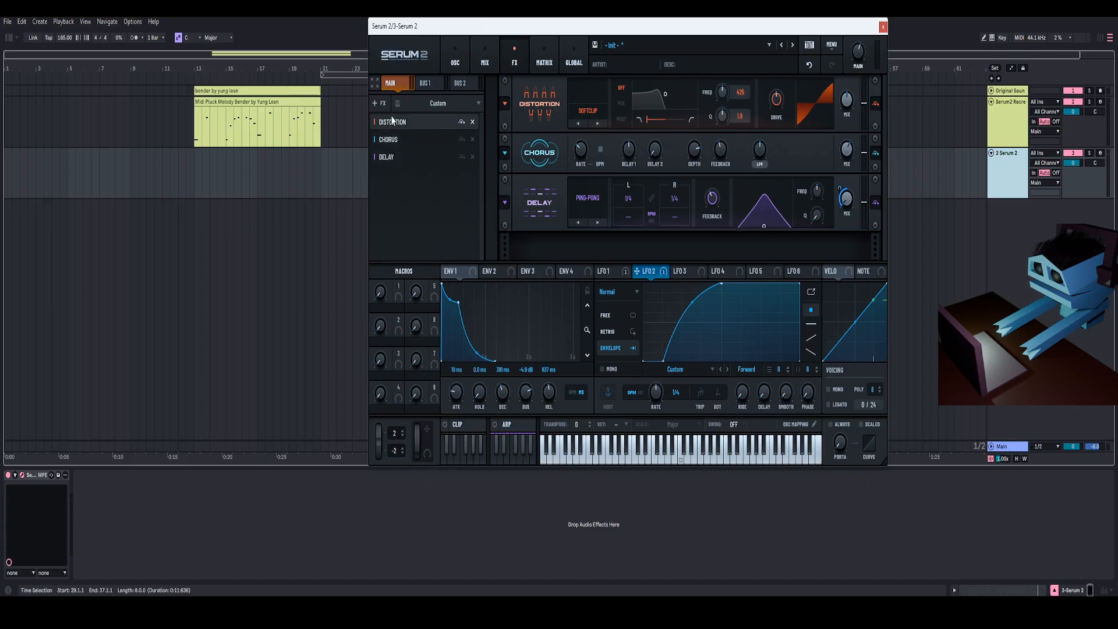
- Add a Reverb effect to the chain and set its mode to Hall
left_click(377, 103)
left_click(394, 263)
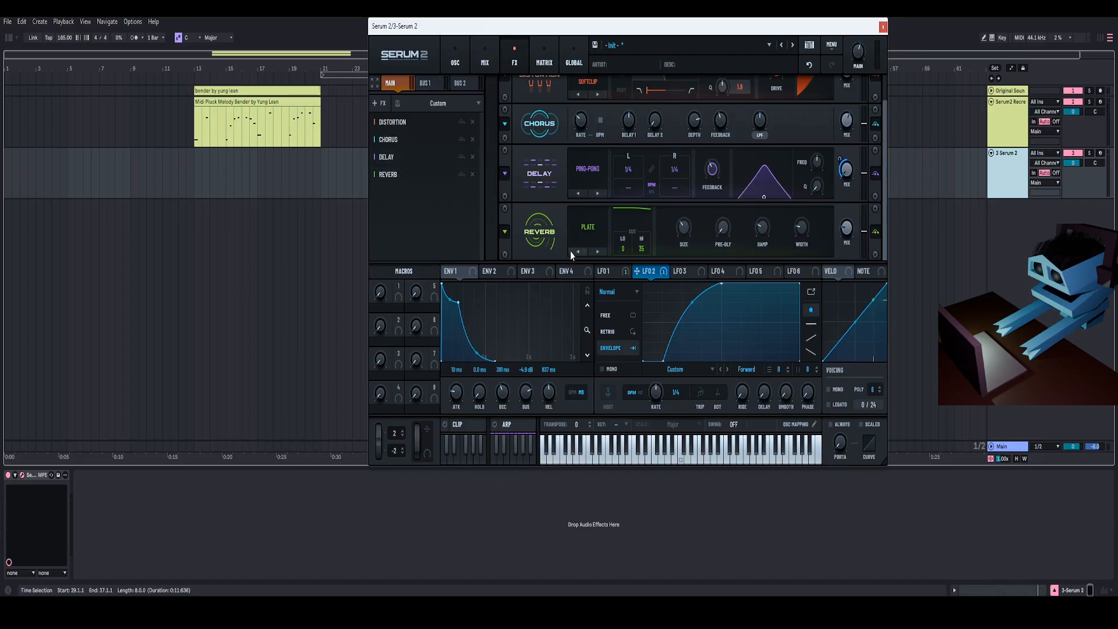
left_click(597, 251)
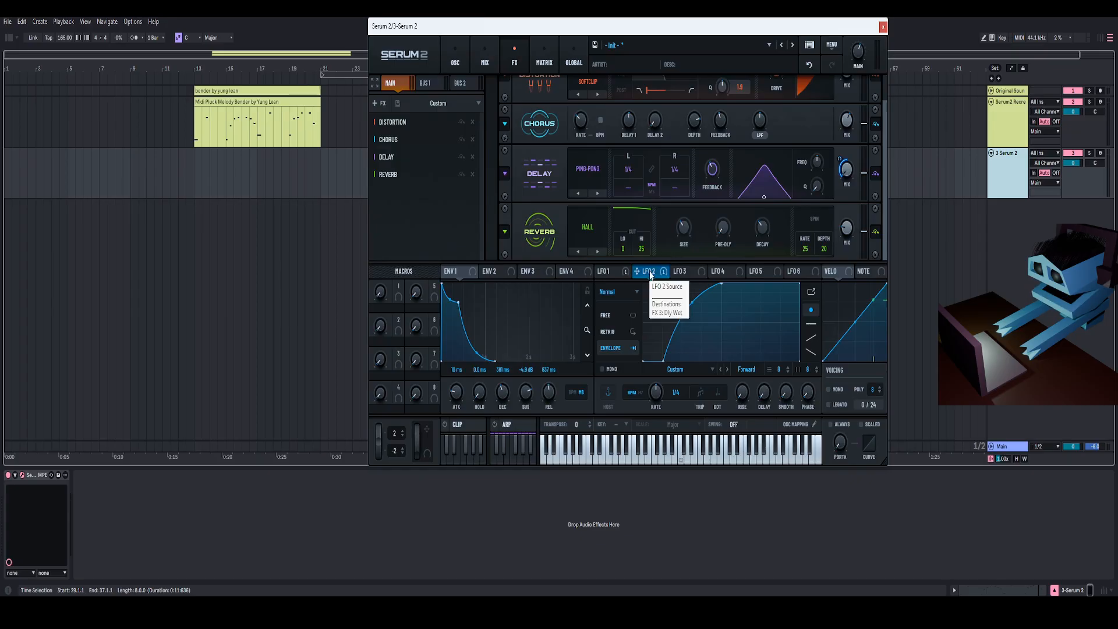
- Assign LFO 2 to modulate the reverb's mix and adjust the modulation amount
left_click_drag(651, 274, 846, 235)
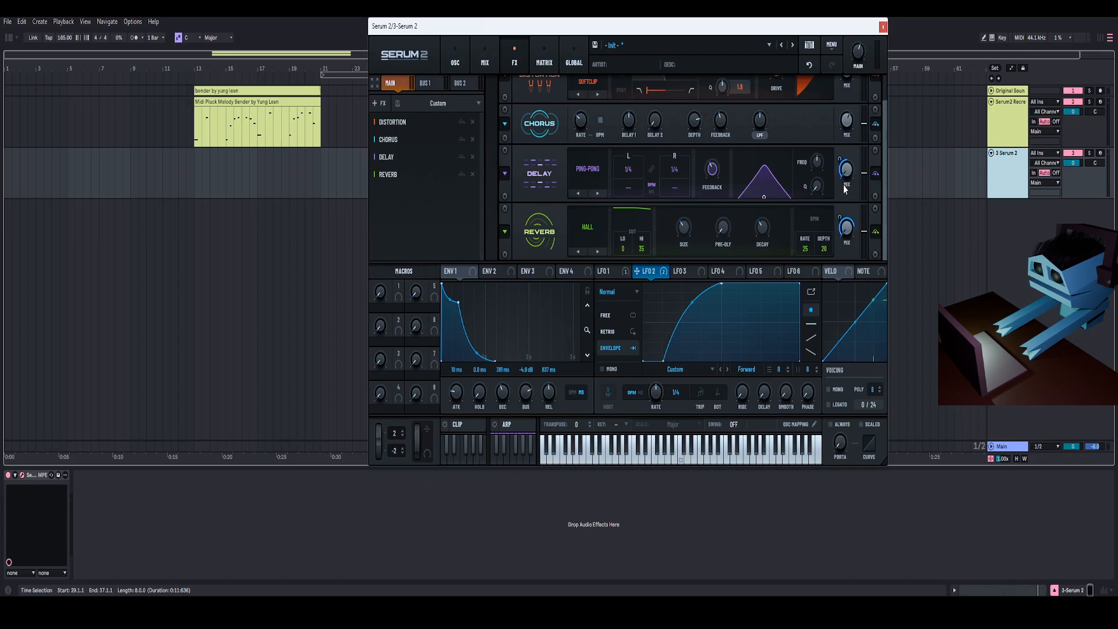
left_click_drag(839, 215, 836, 249)
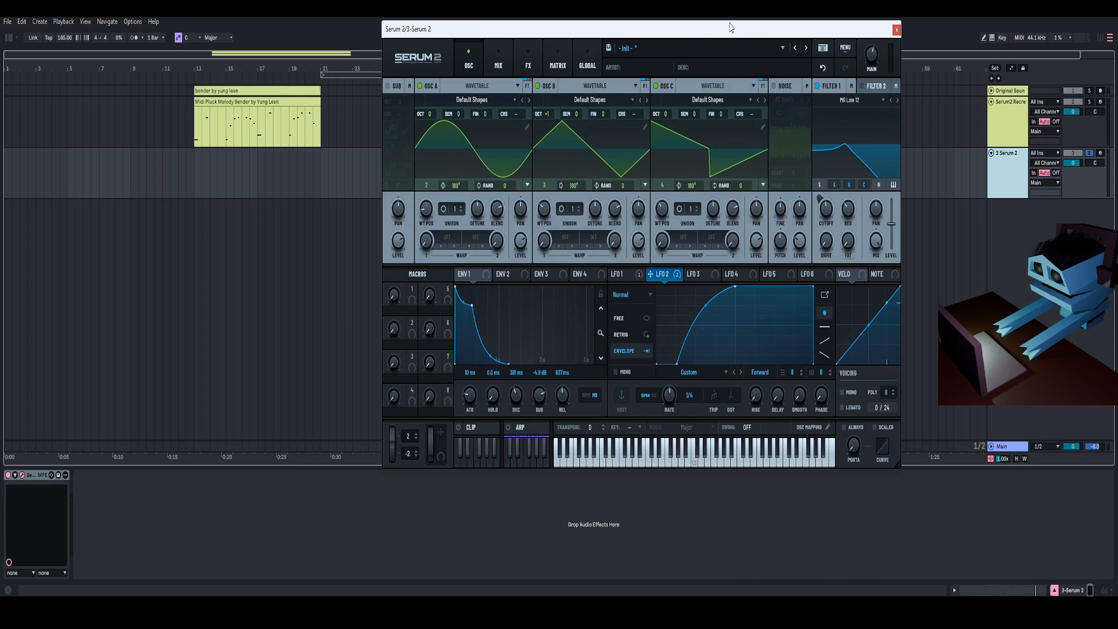
left_click_drag(731, 27, 726, 23)
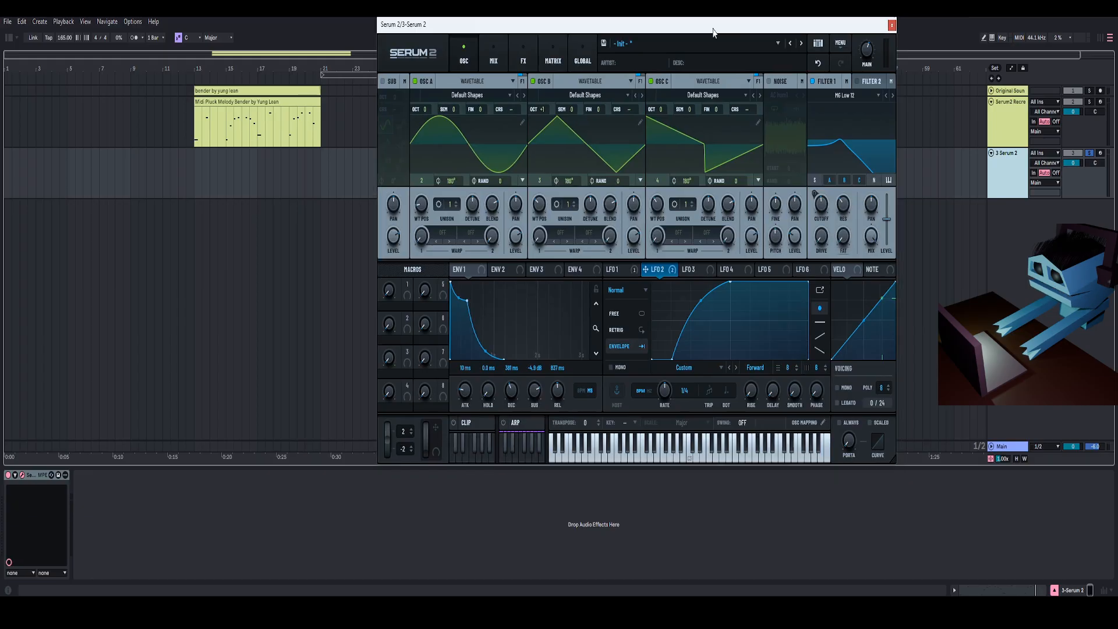